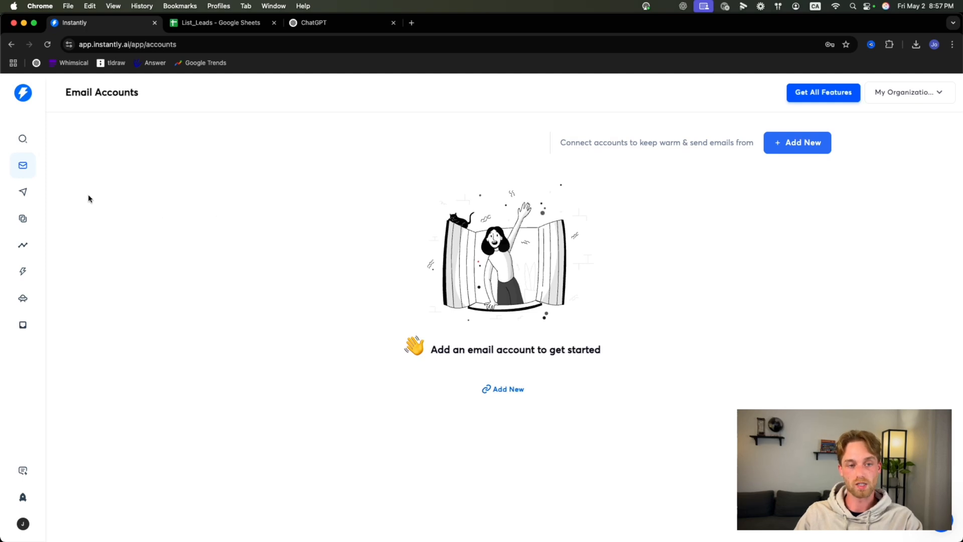
- Create a new campaign named "Multi industry" and open its options for adding leads
click(24, 197)
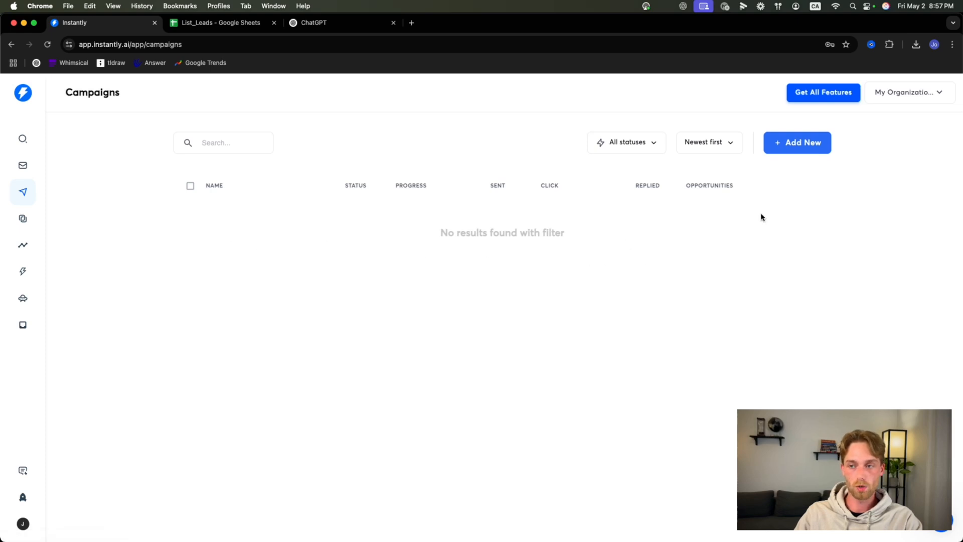
click(805, 148)
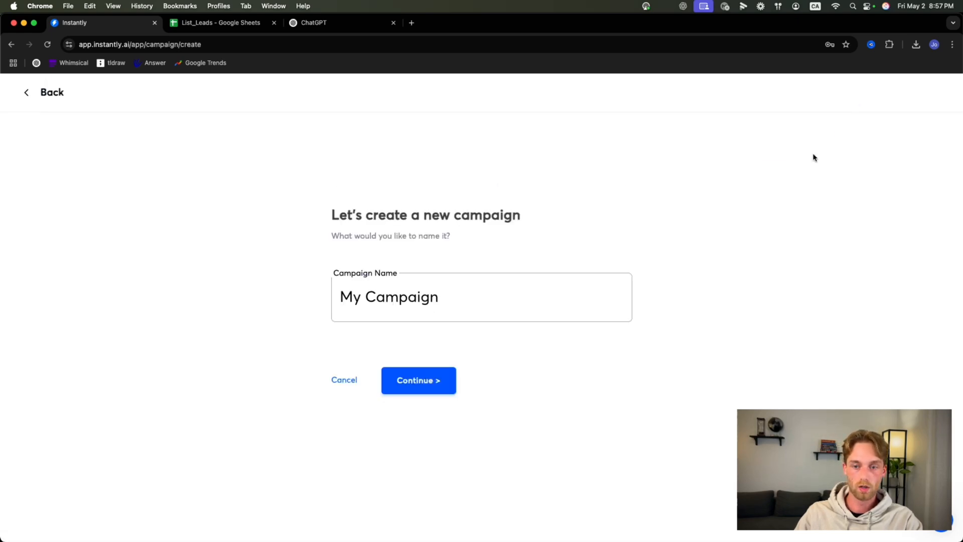
drag(469, 280, 303, 301)
key(BackSpace)
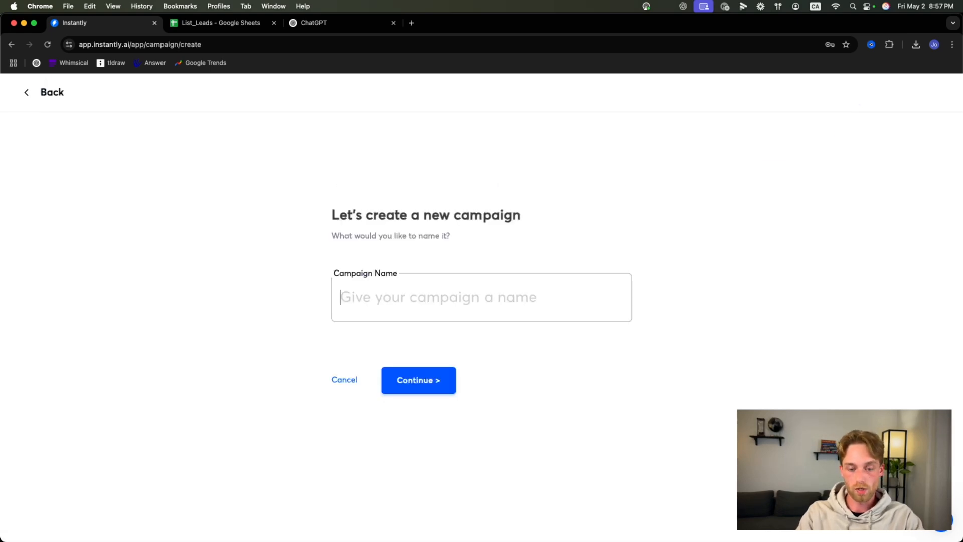
text(Multi)
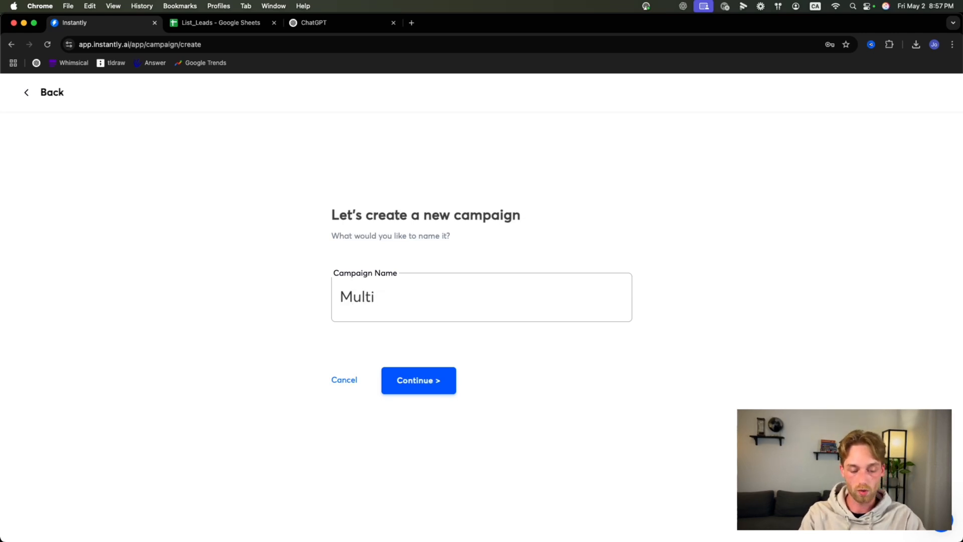
text( industry)
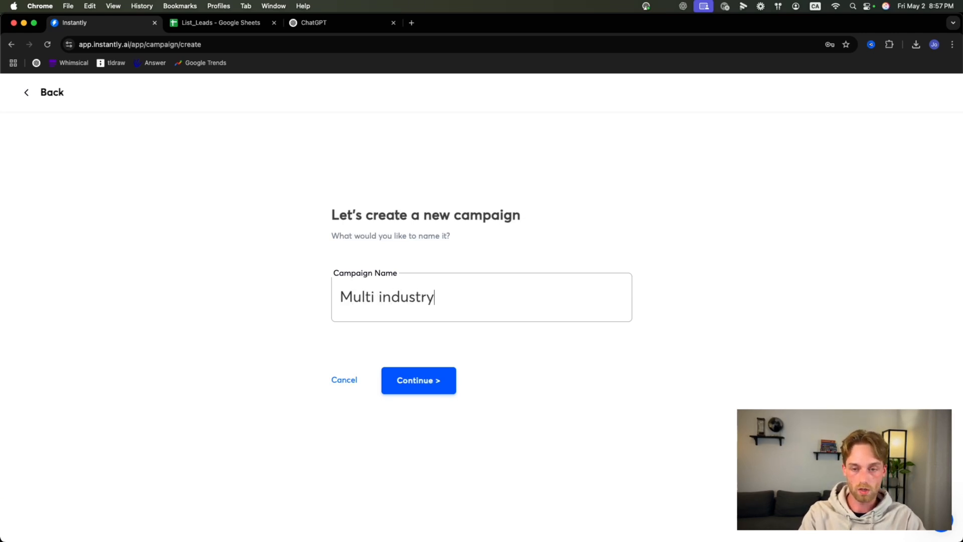
click(413, 381)
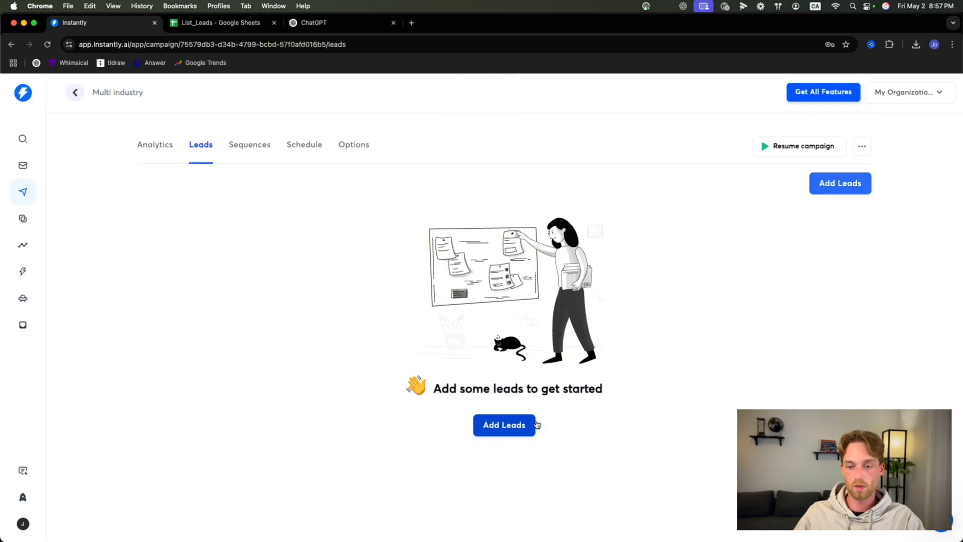
click(850, 184)
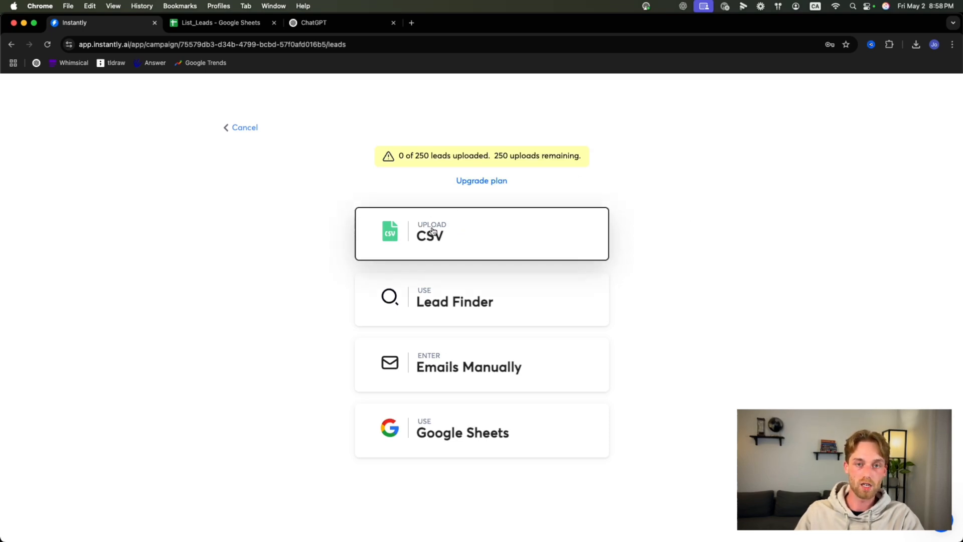
- Switch to the List_Leads Google Sheet and undo the earlier edits until a single Full Name column sits beside Email and Industry
click(217, 22)
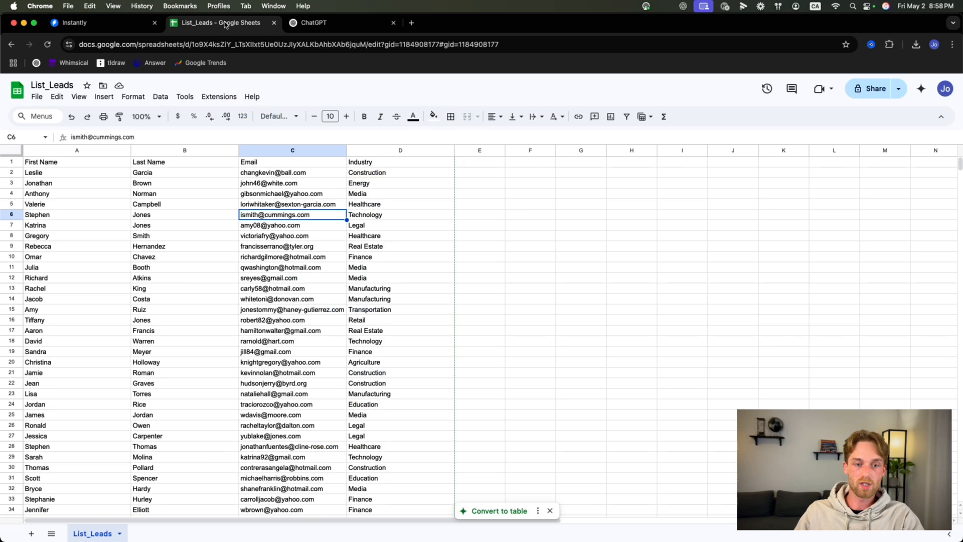
click(148, 174)
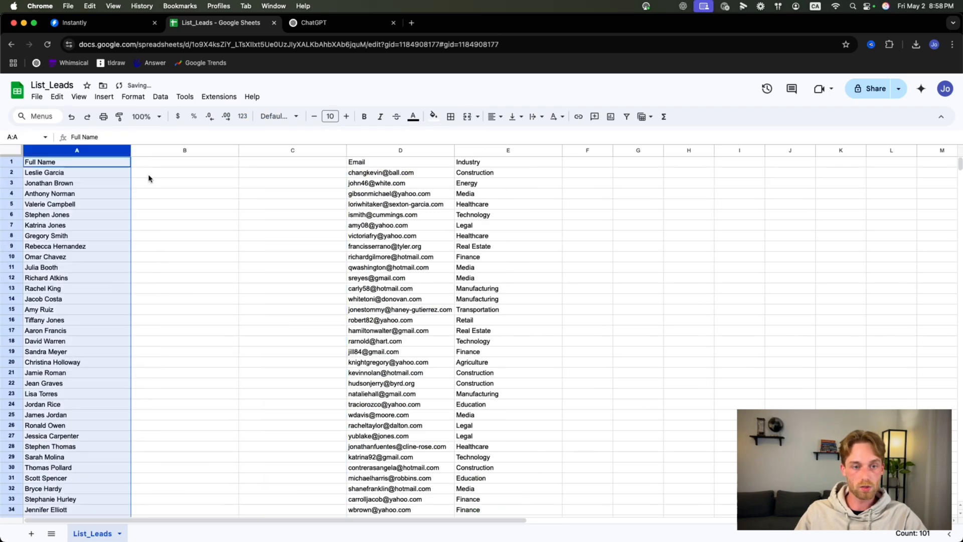
key(super+z)
key(super+z)
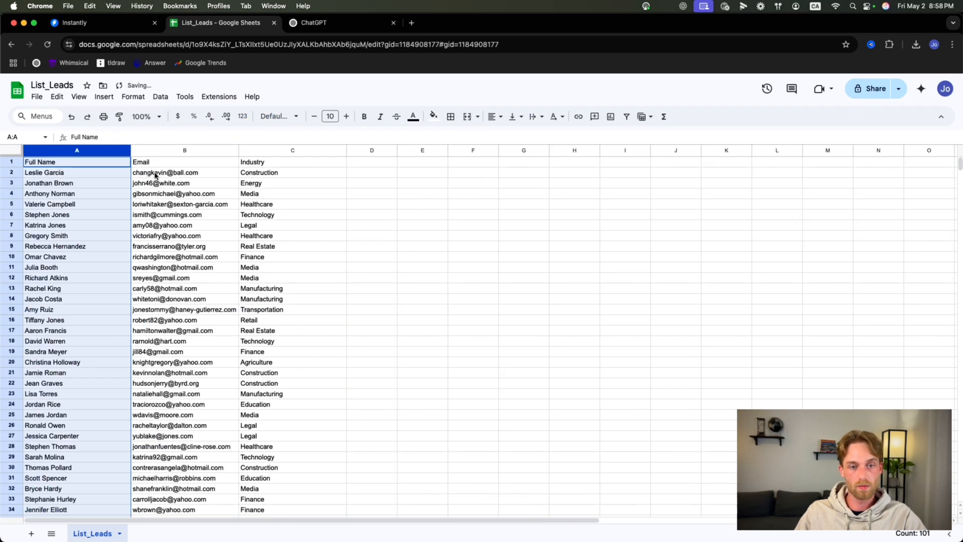
click(162, 165)
click(360, 198)
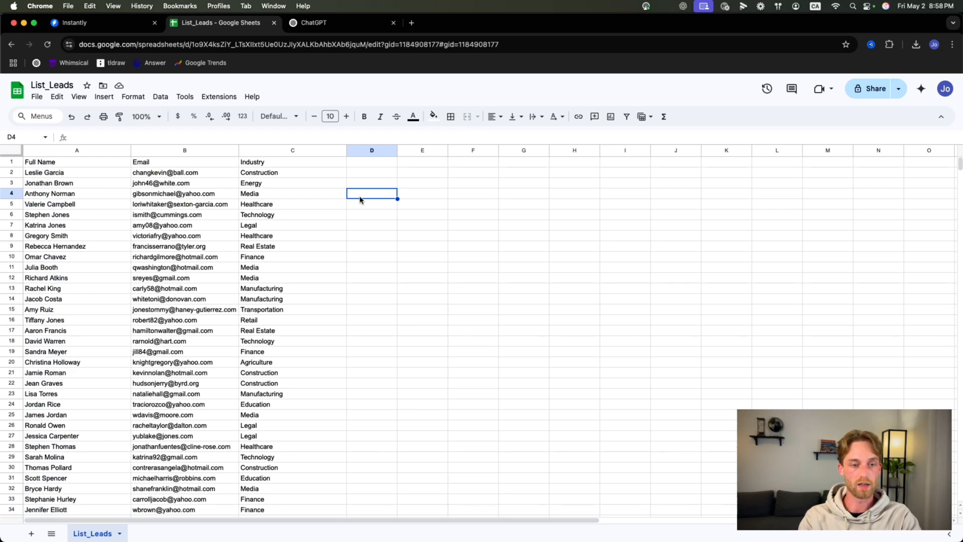
click(58, 166)
drag(58, 167, 57, 260)
click(69, 271)
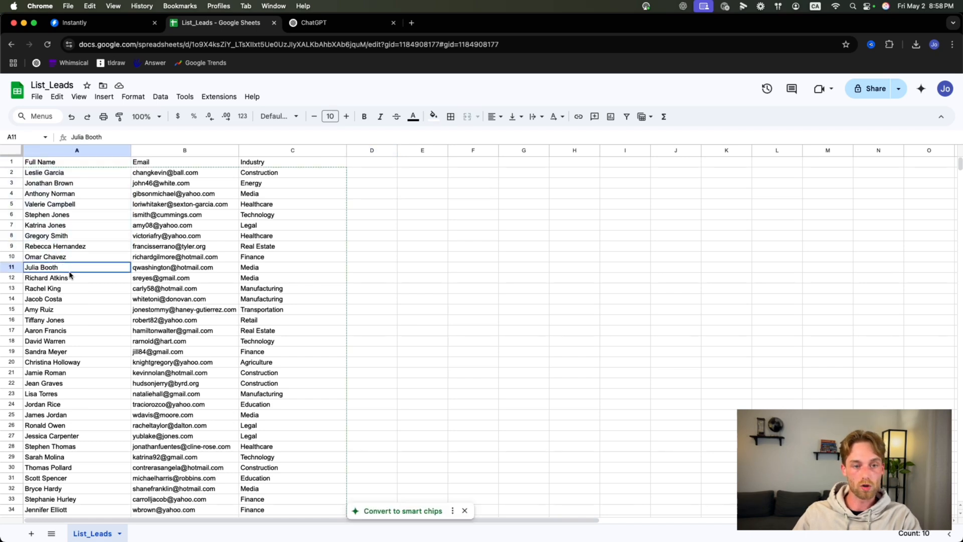
click(106, 166)
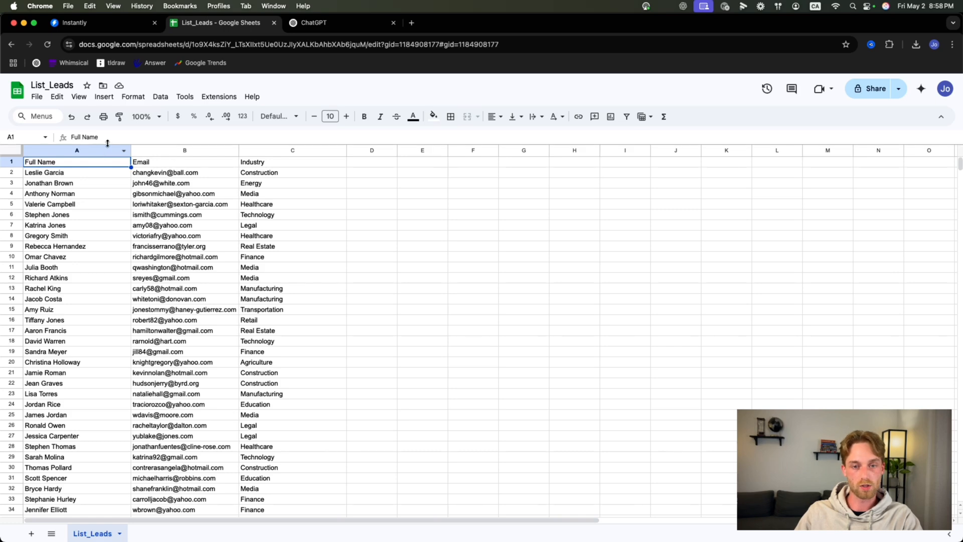
- Insert two blank columns between the Full Name column and the Email column
right_click(68, 153)
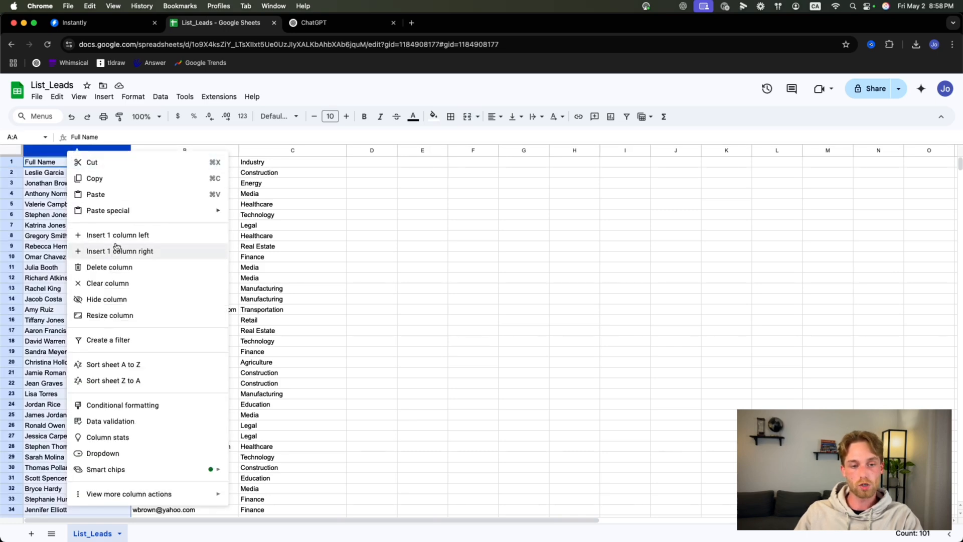
click(125, 258)
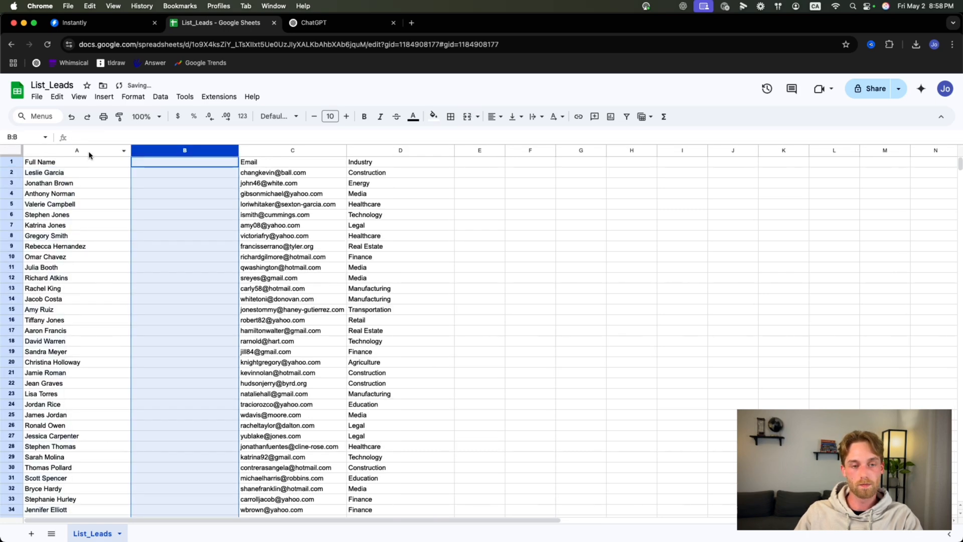
right_click(89, 153)
click(138, 256)
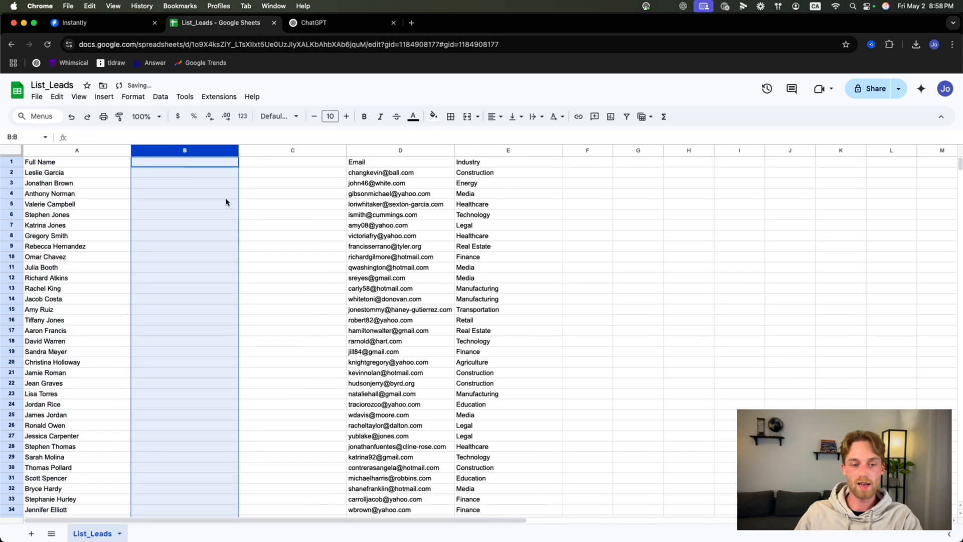
click(261, 206)
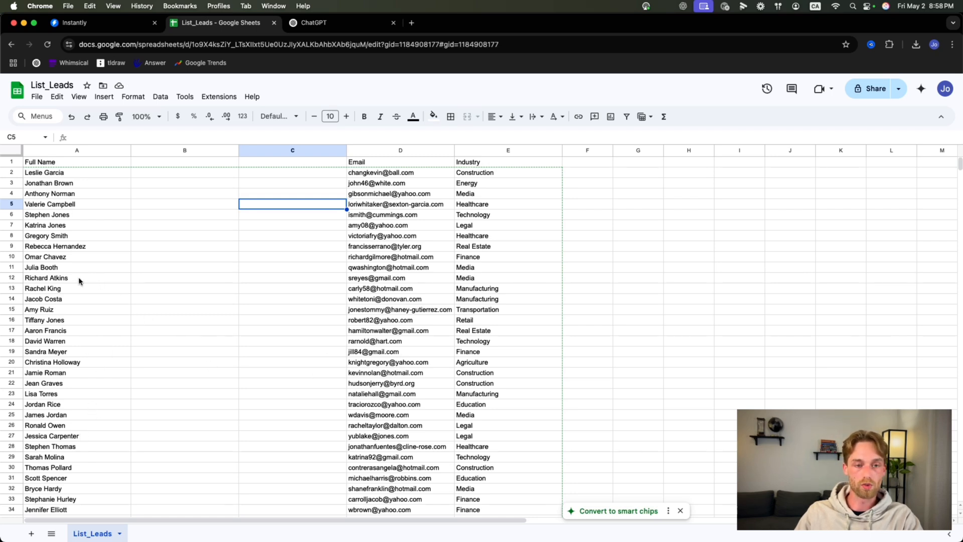
- Split the full names in column A into separate columns with Space as the separator, and delete the leftover empty column C
click(75, 152)
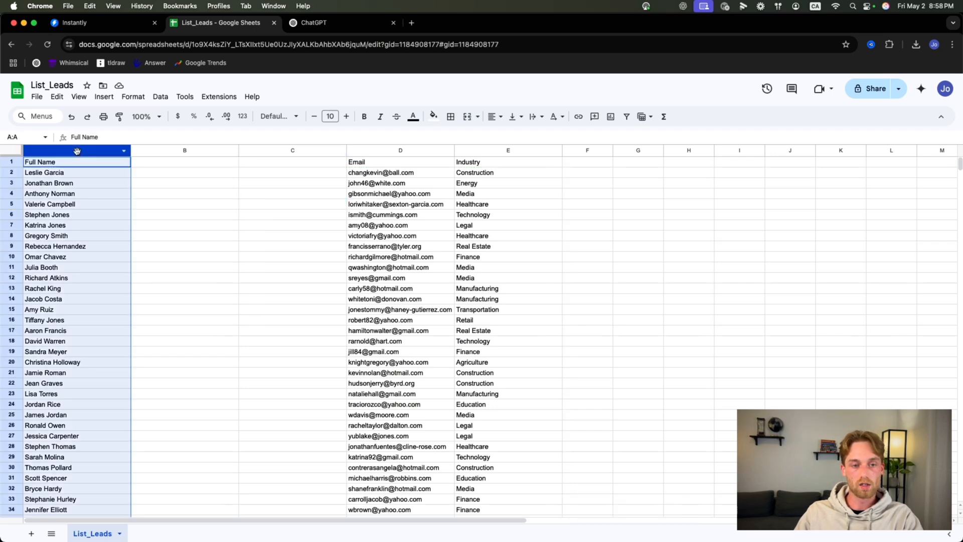
click(161, 97)
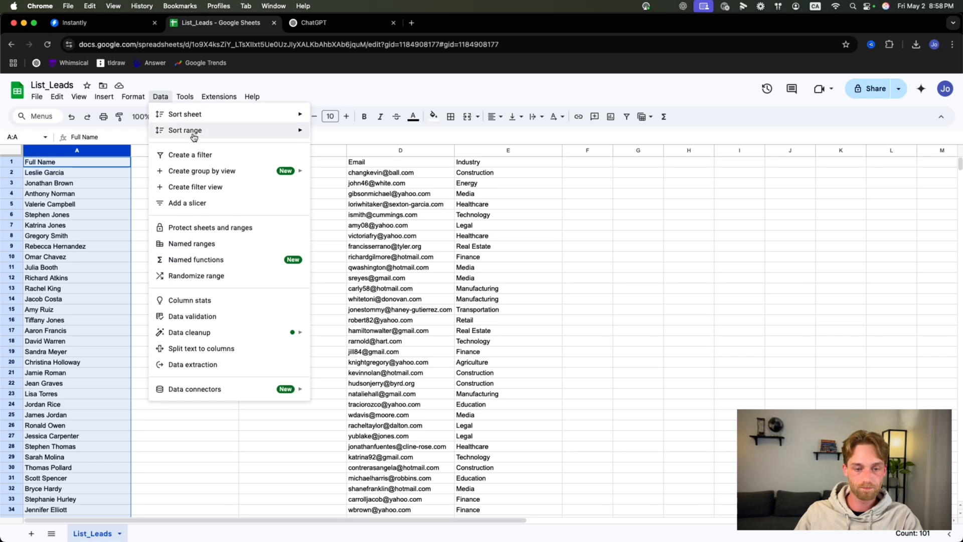
mouse_move(231, 339)
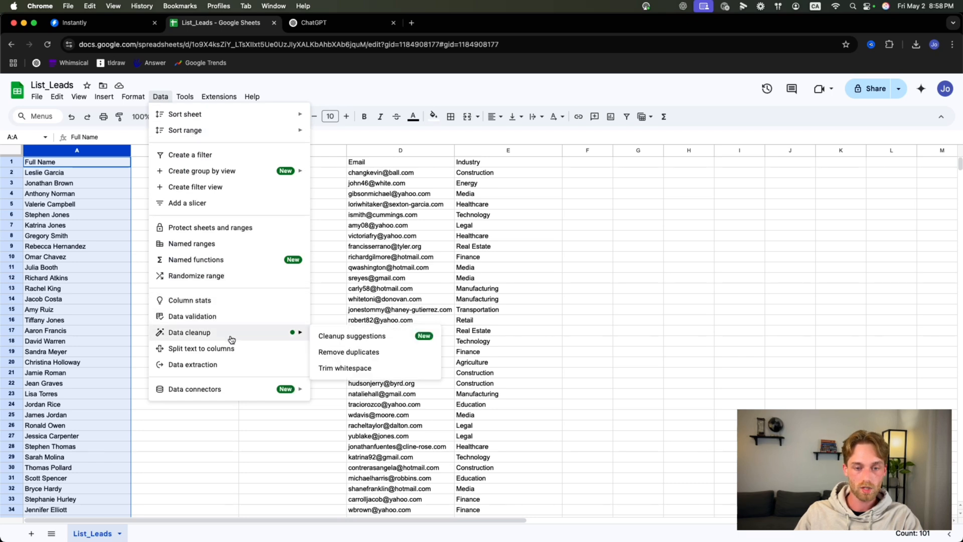
click(202, 349)
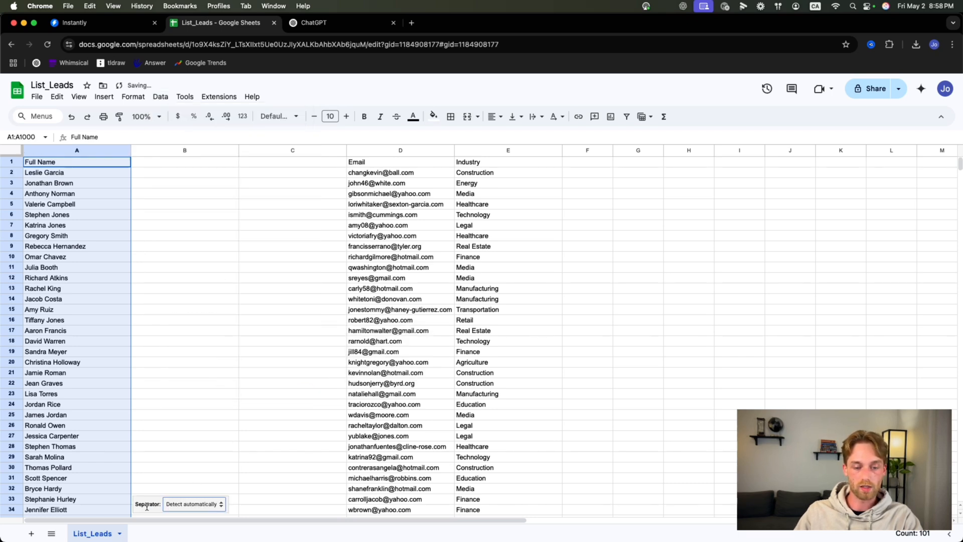
click(187, 504)
click(187, 505)
click(179, 506)
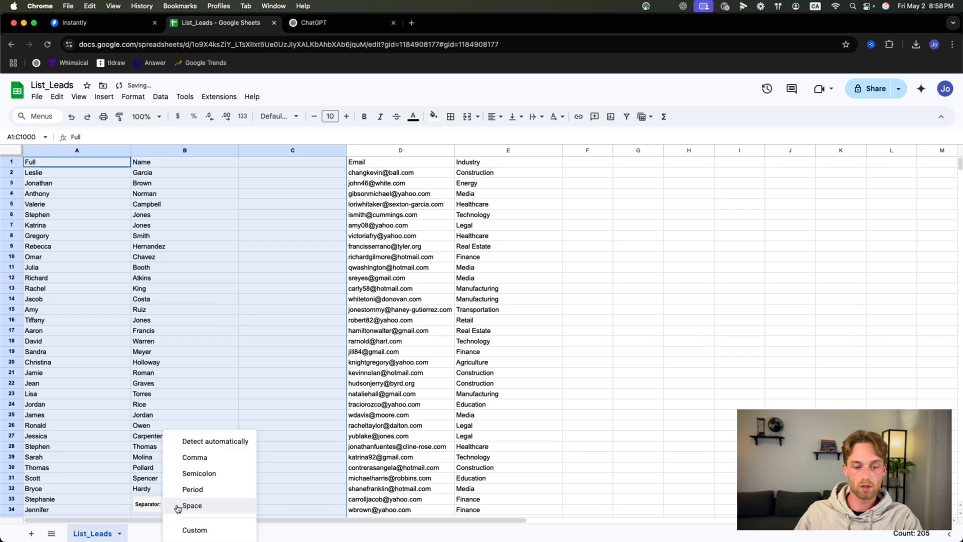
click(206, 507)
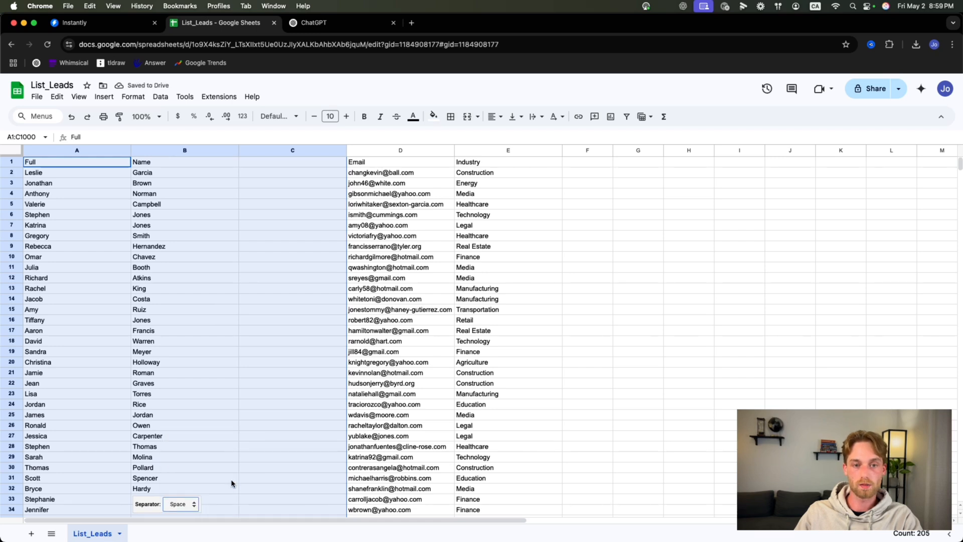
click(95, 216)
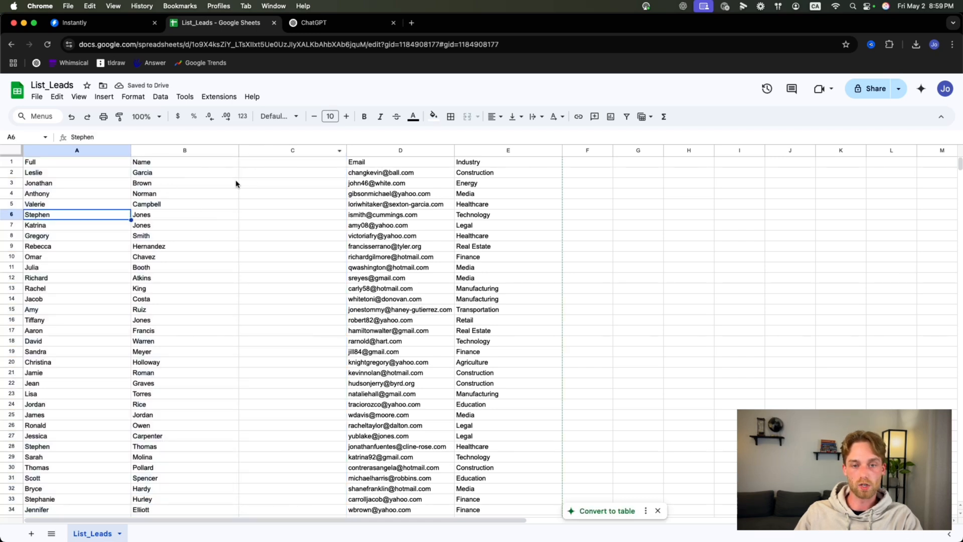
right_click(295, 150)
click(368, 264)
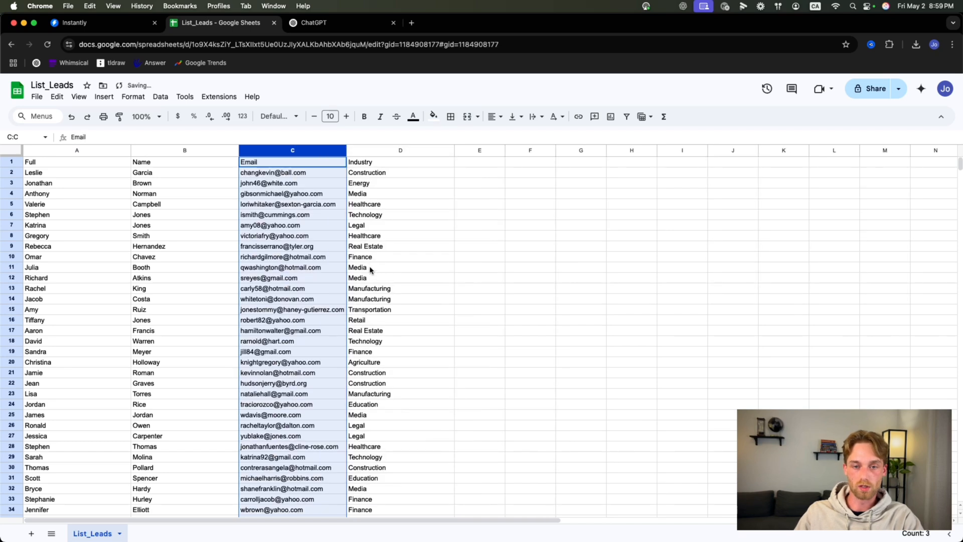
- Rename the header in B1 to "Last Name" and the header in A1 to "First Name"
click(174, 165)
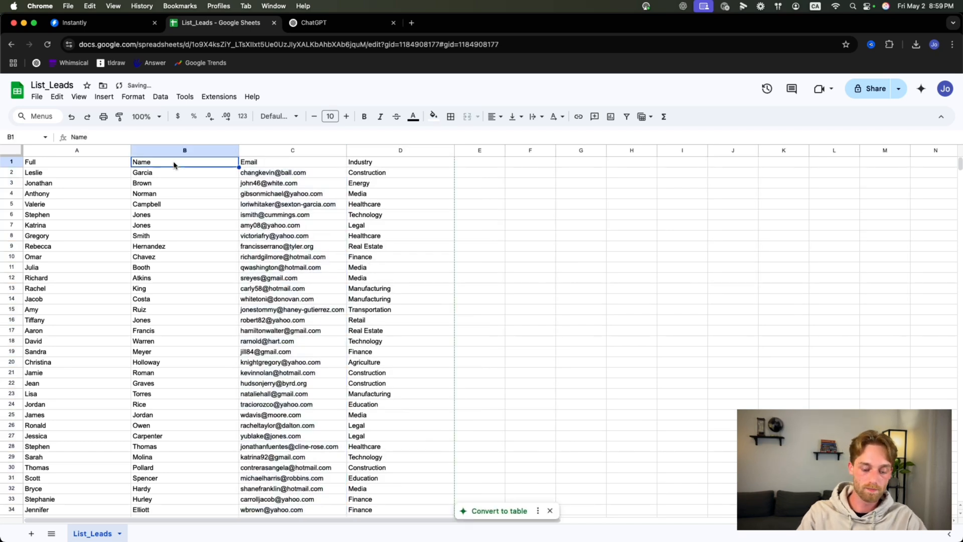
text(Last Name)
key(Left)
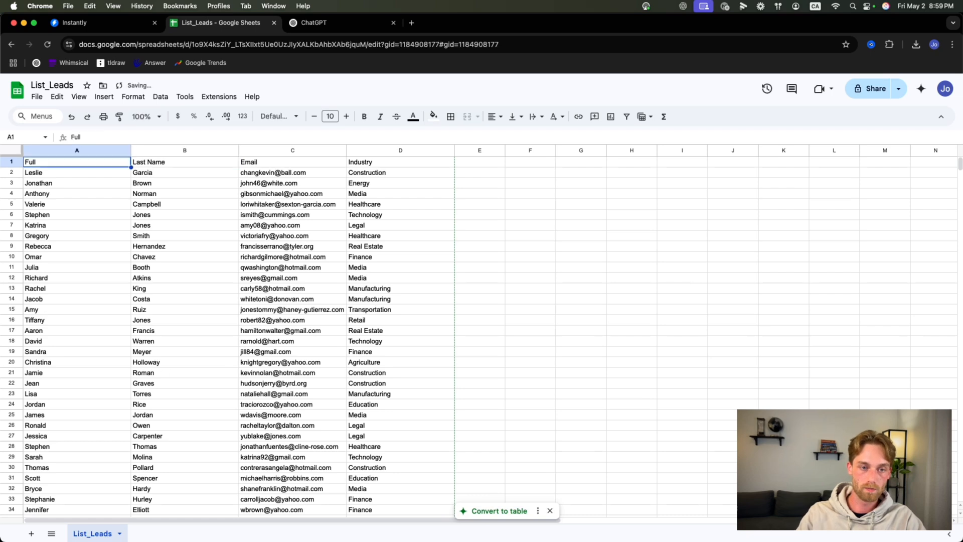
text(First Name)
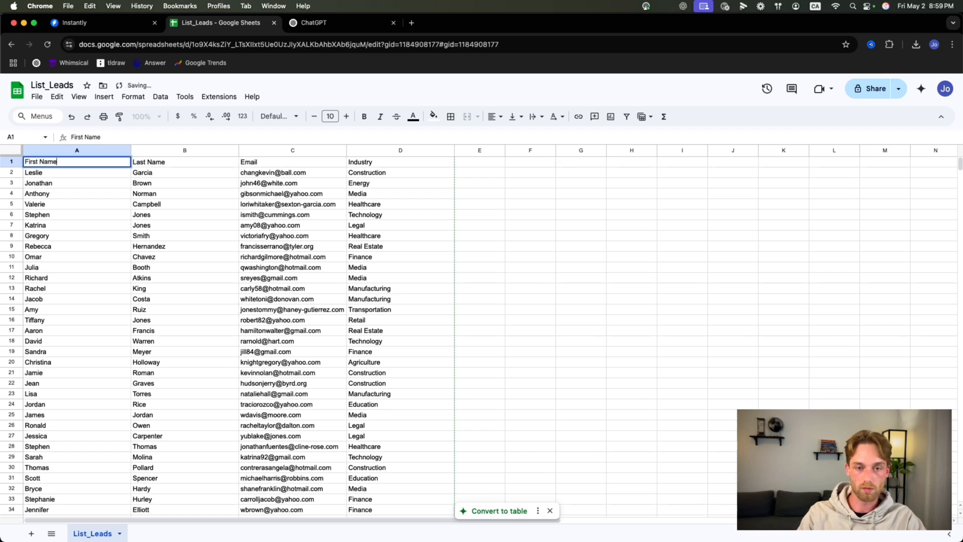
click(269, 196)
- Download the leads sheet as a comma-separated values (.csv) file
click(36, 97)
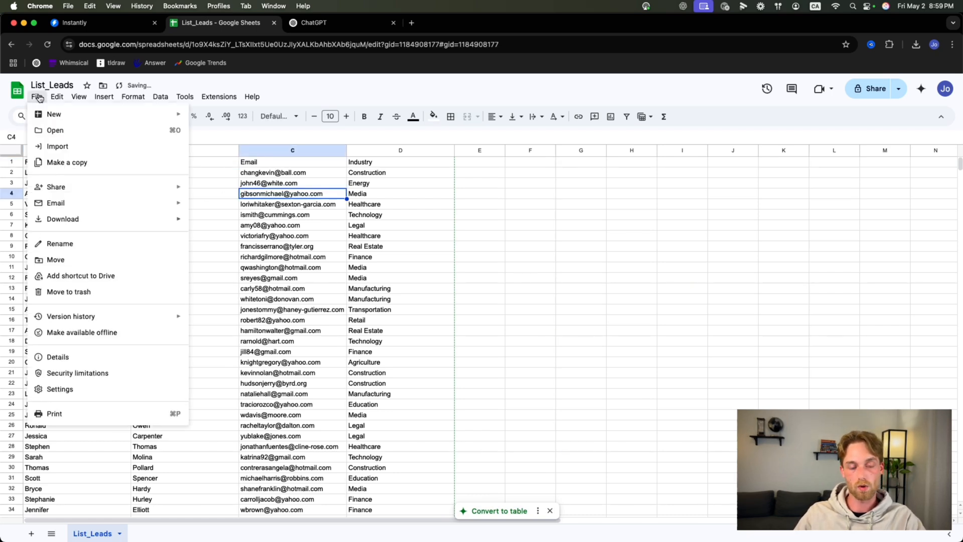
mouse_move(107, 219)
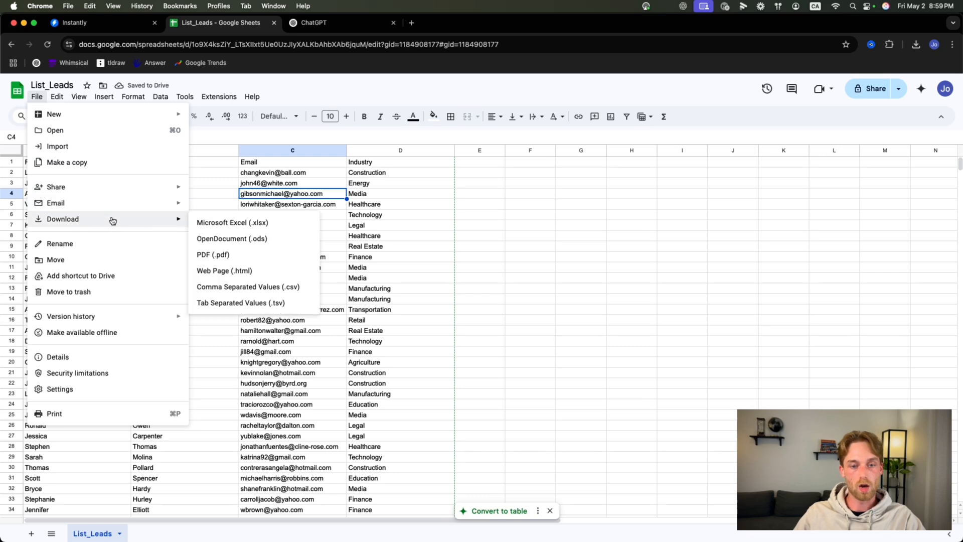
click(263, 294)
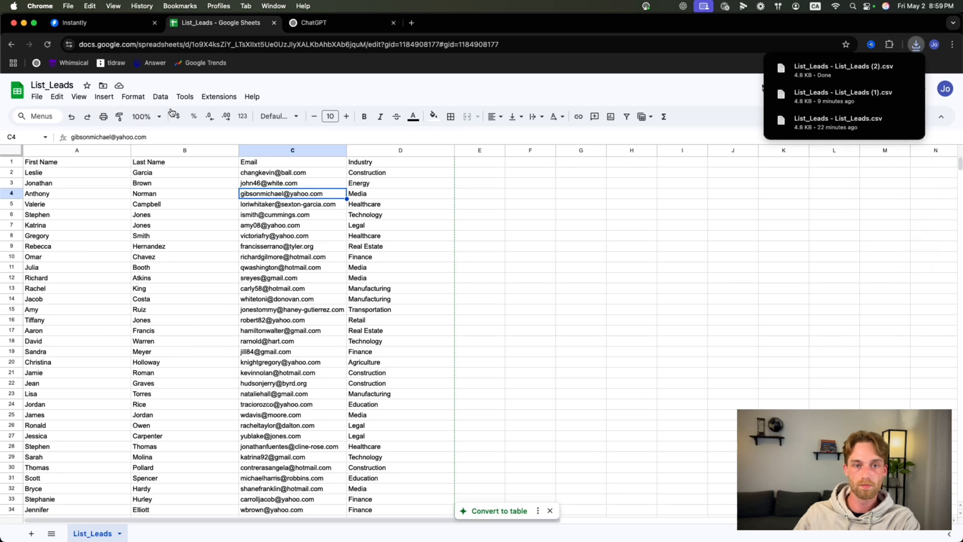
- Switch back to Instantly and upload "List_Leads - List_Leads (2).csv" as the campaign's lead list
click(123, 25)
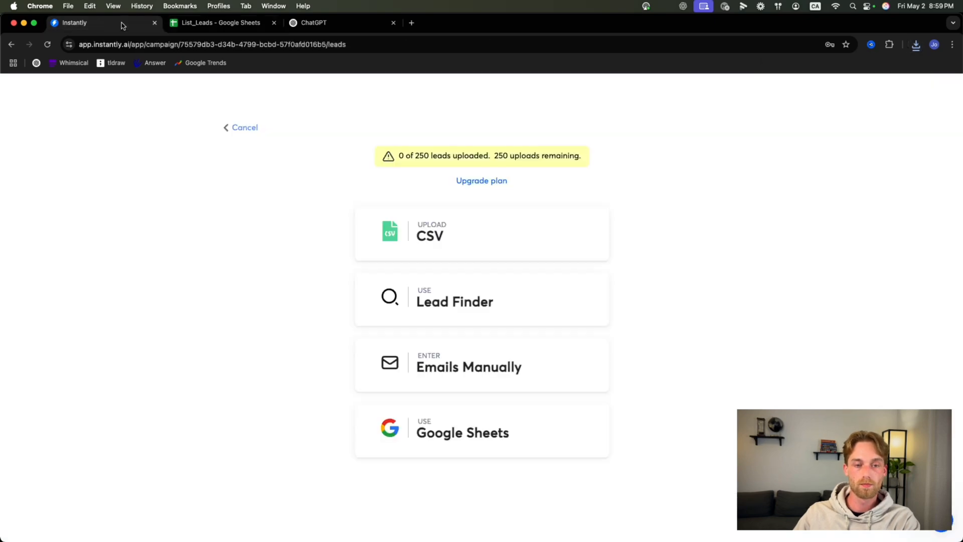
click(441, 224)
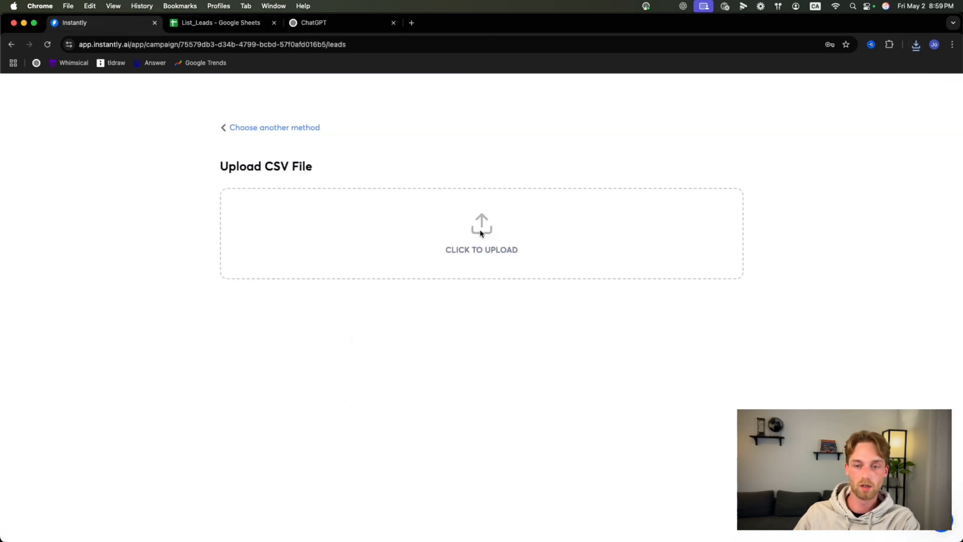
click(480, 232)
double_click(296, 129)
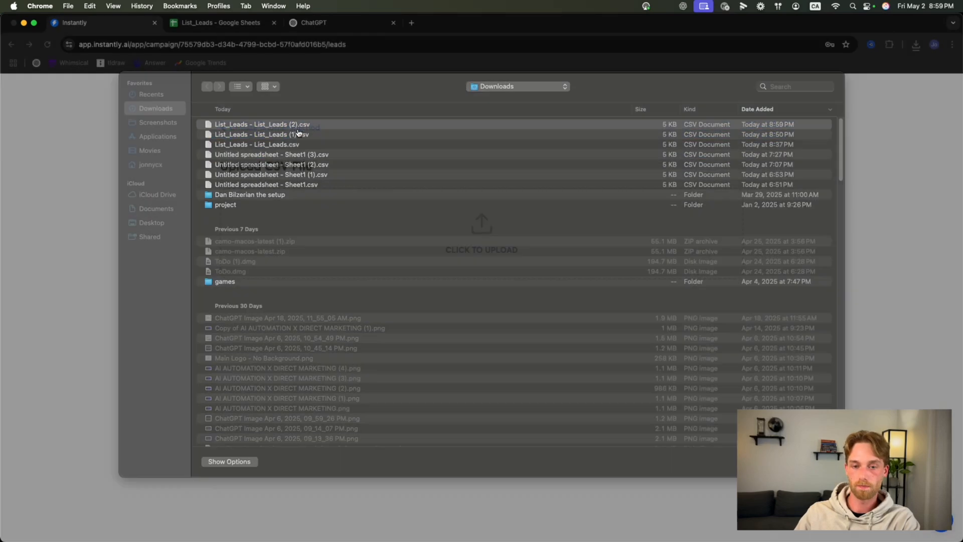
scroll(573, 210, down, 2)
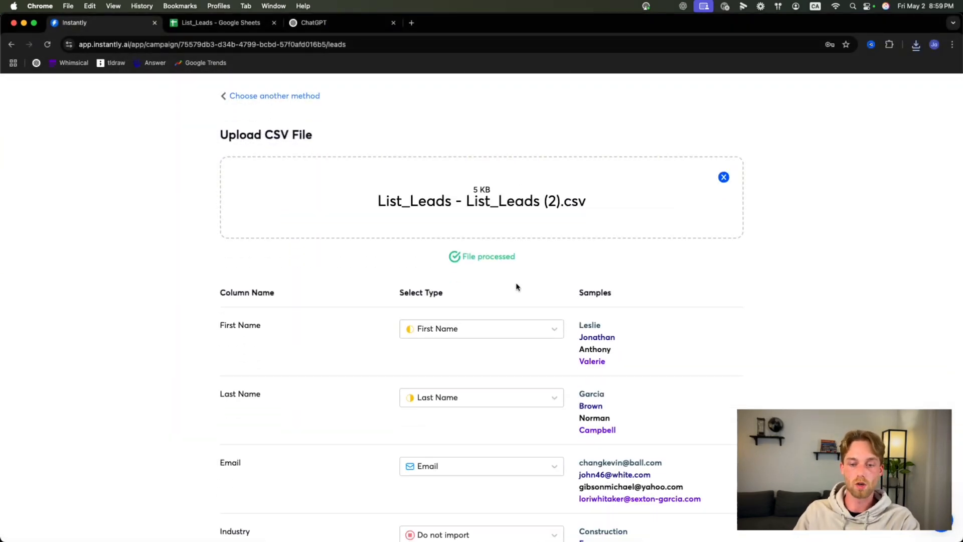
- Review the First Name, Last Name and Email column mappings against the sample values from the uploaded CSV
scroll(518, 285, down, 3)
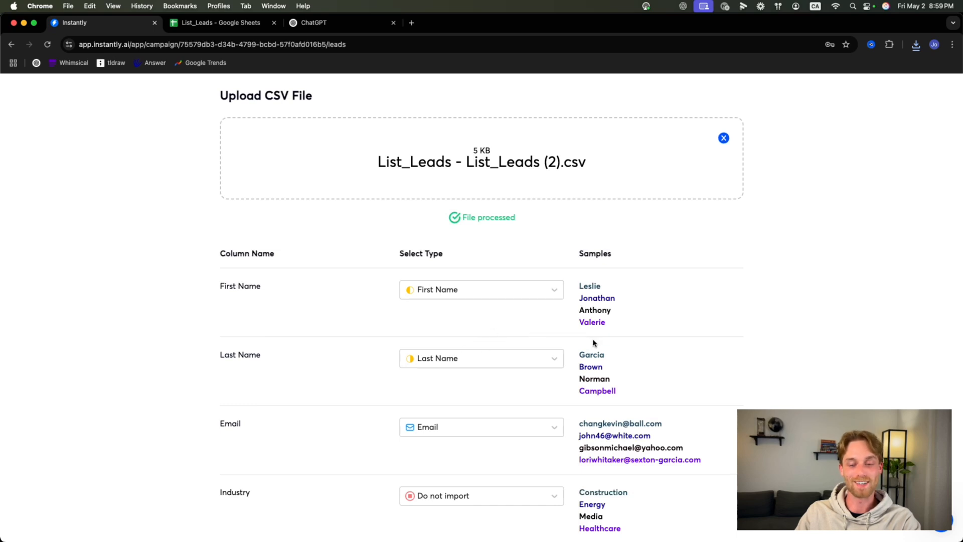
drag(585, 285, 606, 324)
click(650, 333)
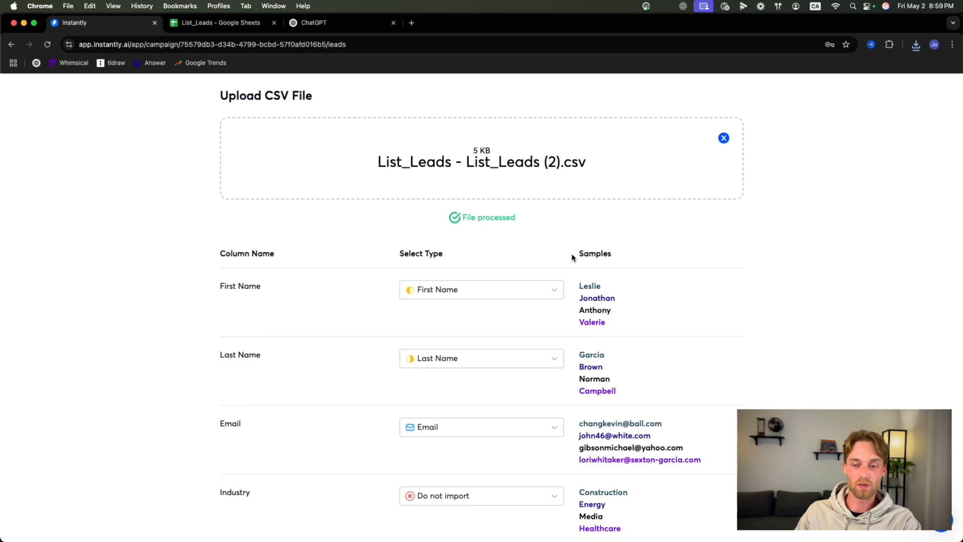
scroll(593, 298, down, 1)
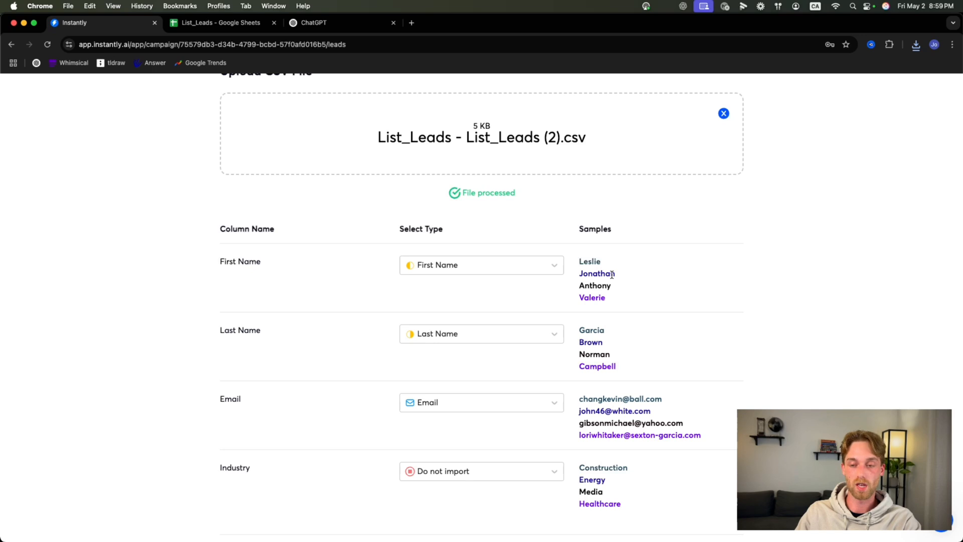
scroll(608, 277, down, 3)
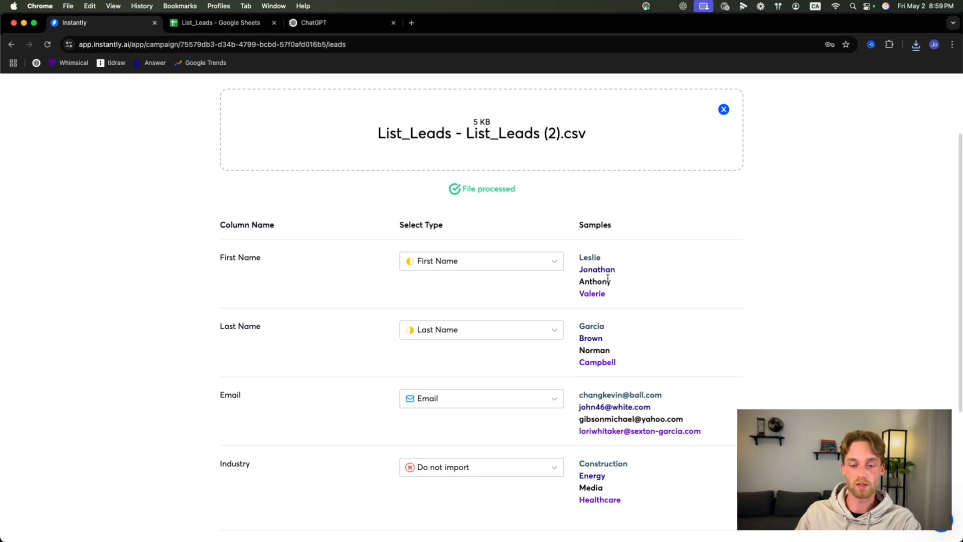
drag(258, 399, 219, 397)
click(353, 407)
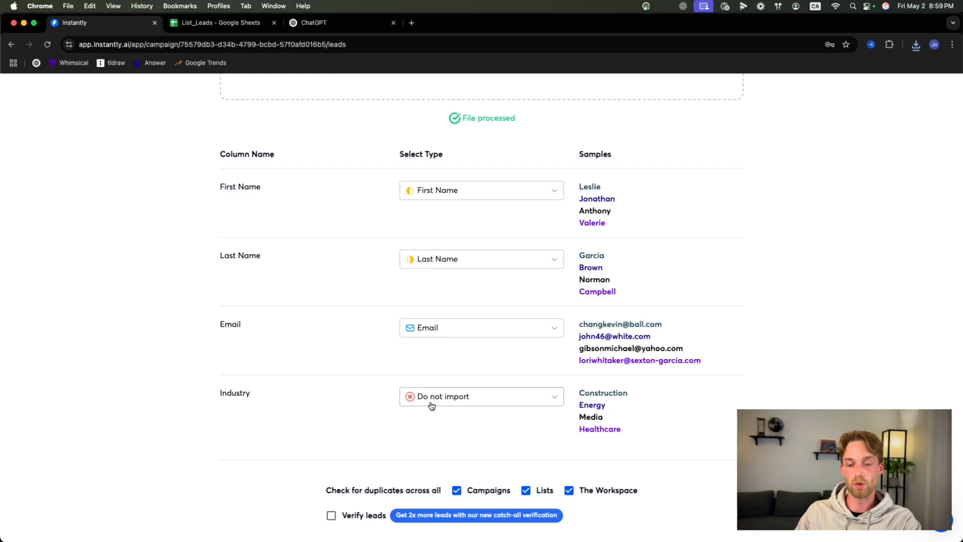
- Map the Industry column of the uploaded file to Custom Variable
click(462, 404)
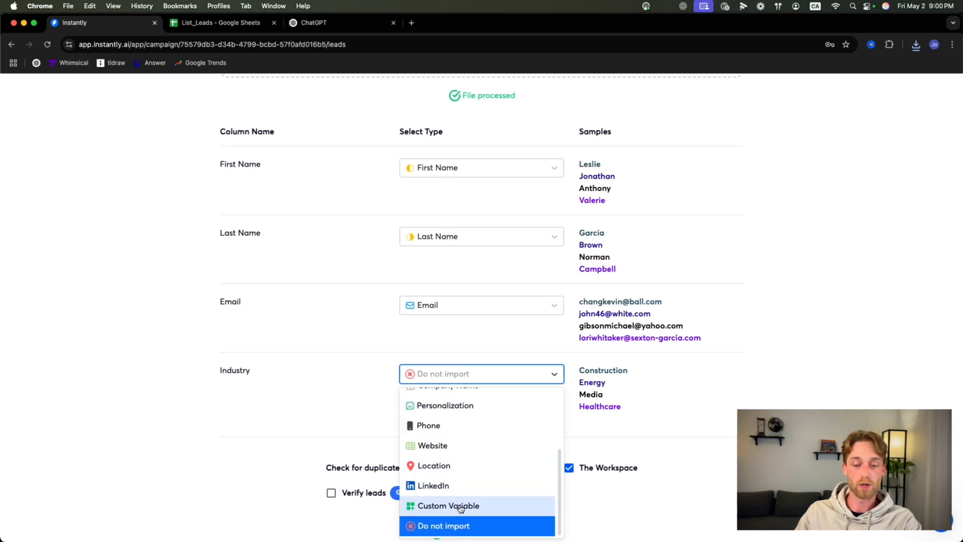
scroll(454, 475, up, 1)
scroll(455, 474, up, 3)
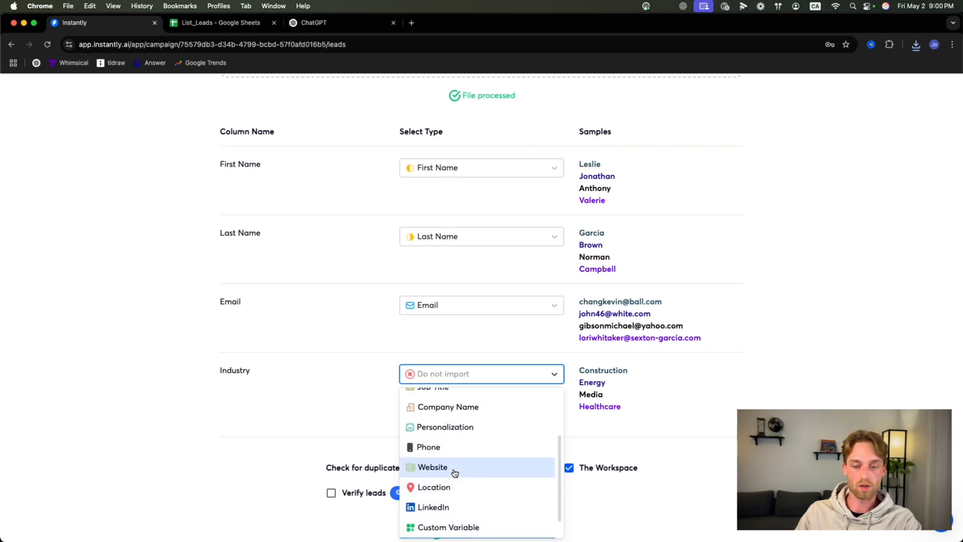
scroll(457, 474, down, 3)
click(462, 505)
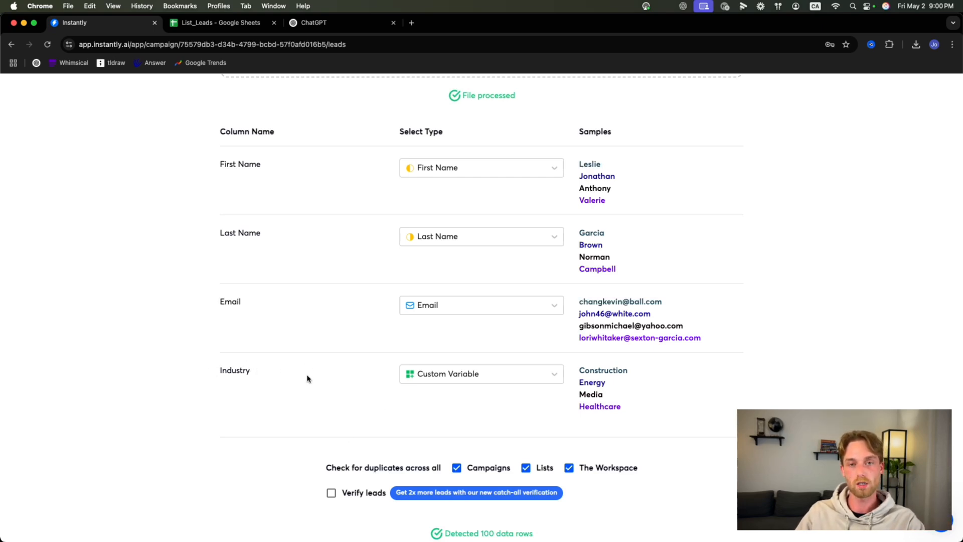
- Upload all rows of the CSV to the campaign and view the campaign's imported lead list
scroll(501, 423, down, 3)
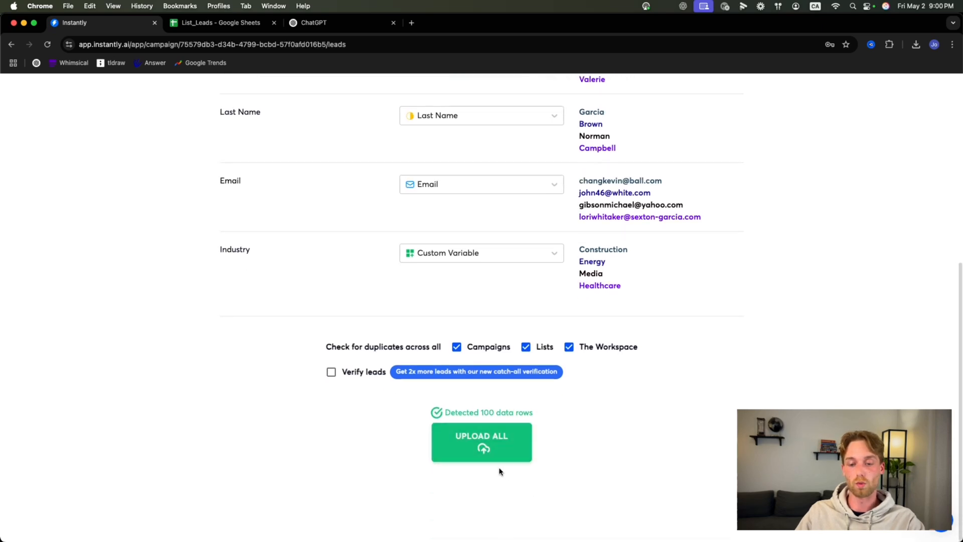
click(481, 442)
click(457, 331)
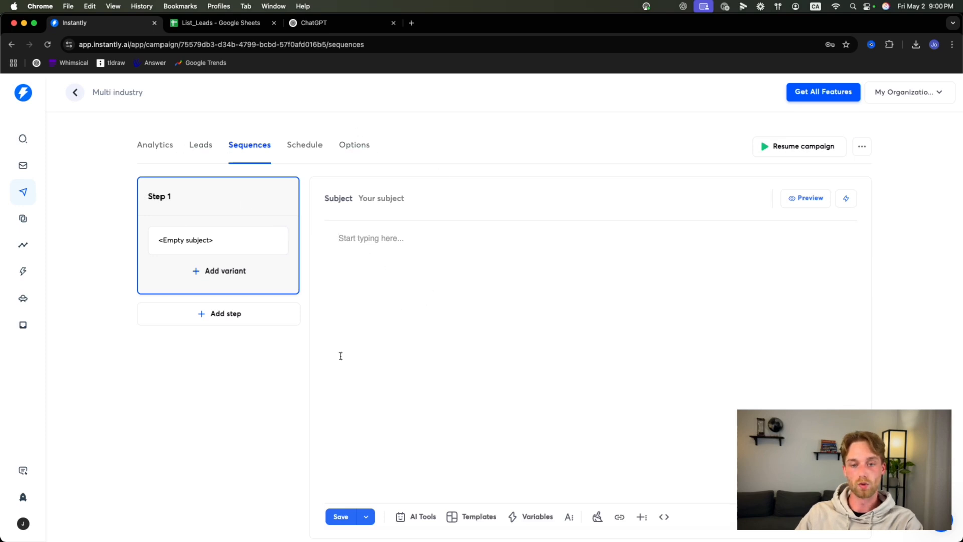
click(406, 240)
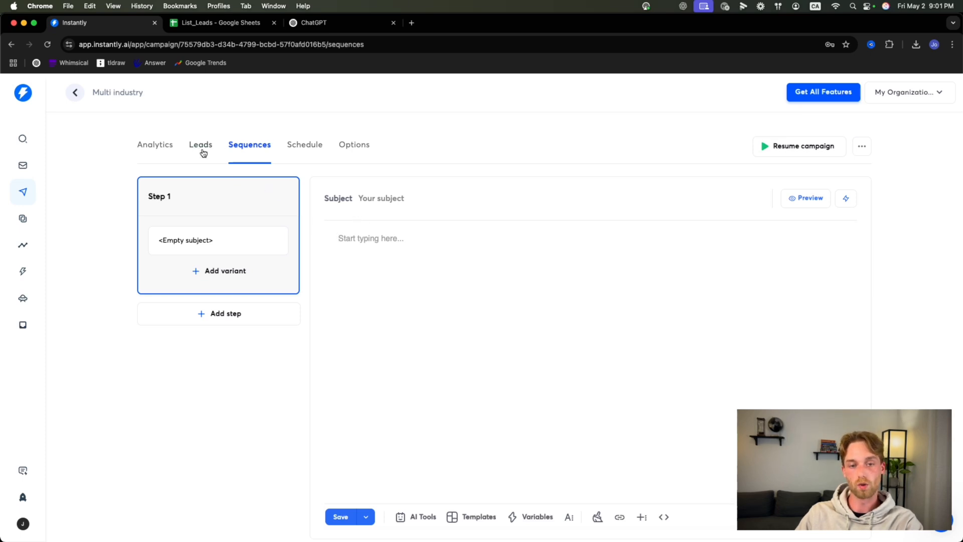
click(202, 150)
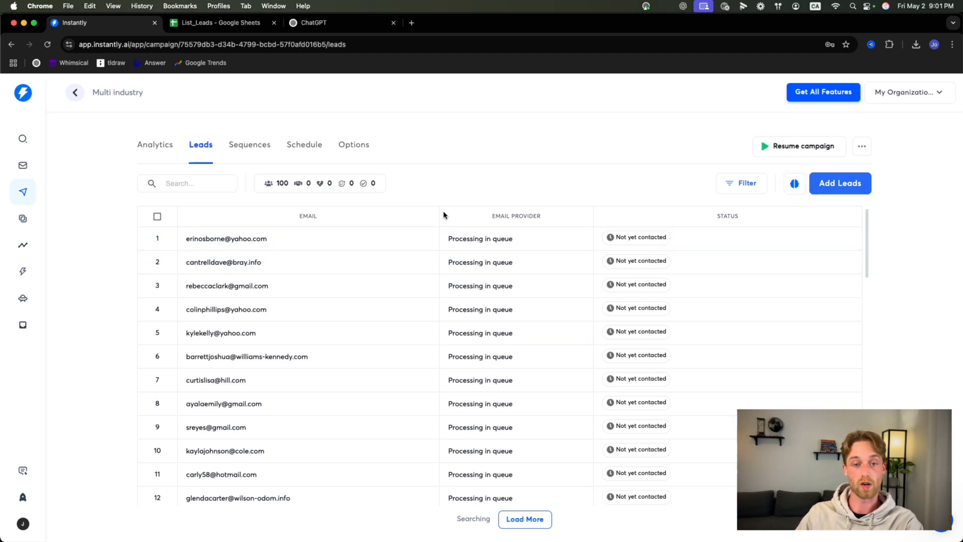
- Return to the campaign's email sequence and set the Step 1 subject to "Hi There"
click(245, 148)
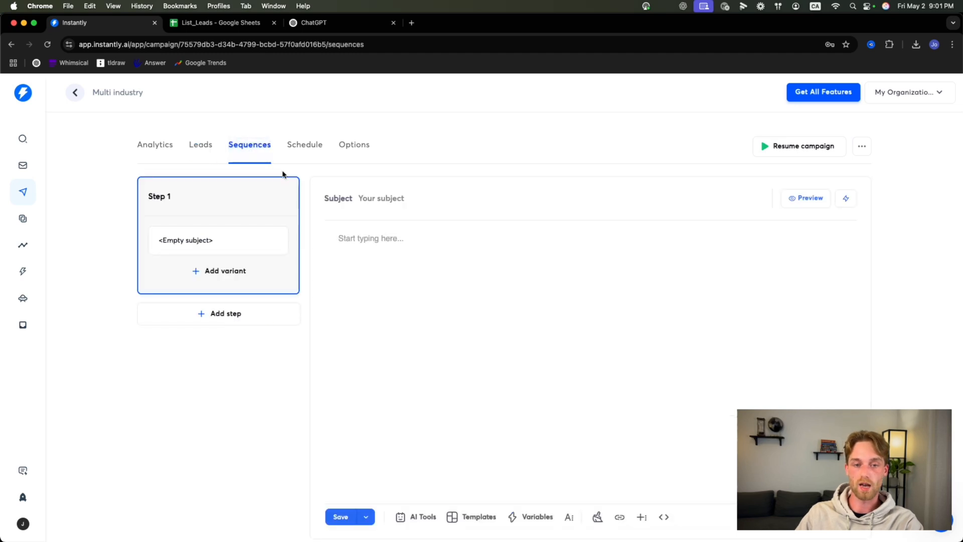
click(410, 199)
text(Hi There)
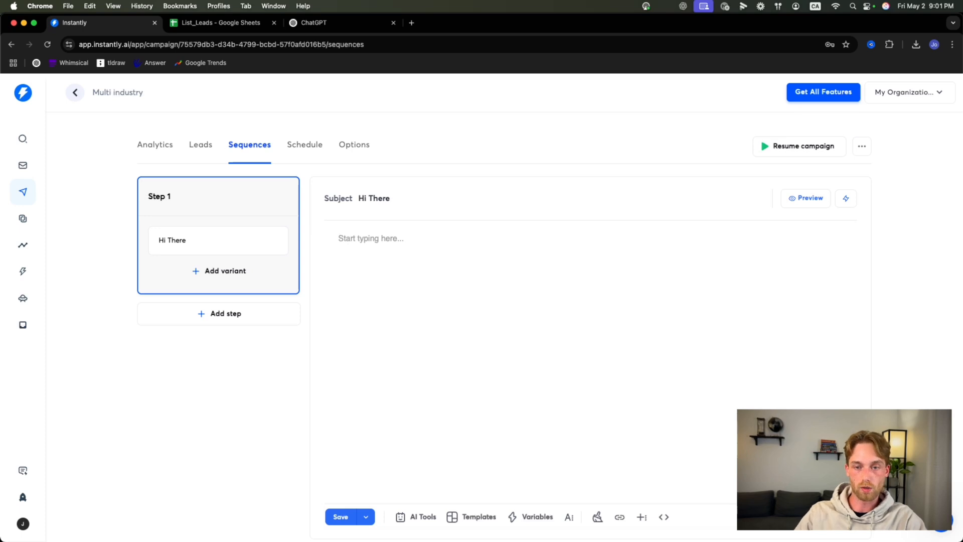
- Start the Step 1 email body with the greeting "Hi {{firstName}}," using the First Name variable, and begin a new paragraph
click(379, 248)
text(H)
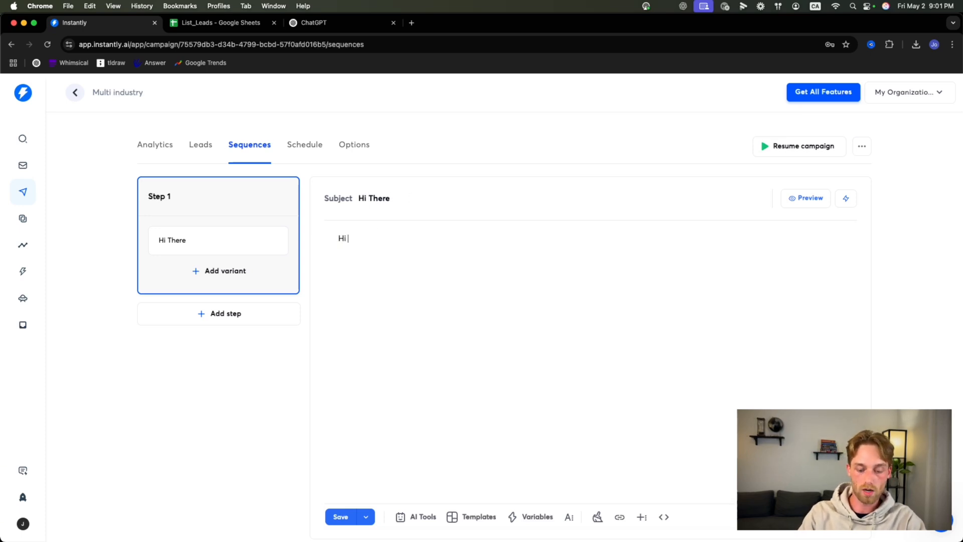
text(i )
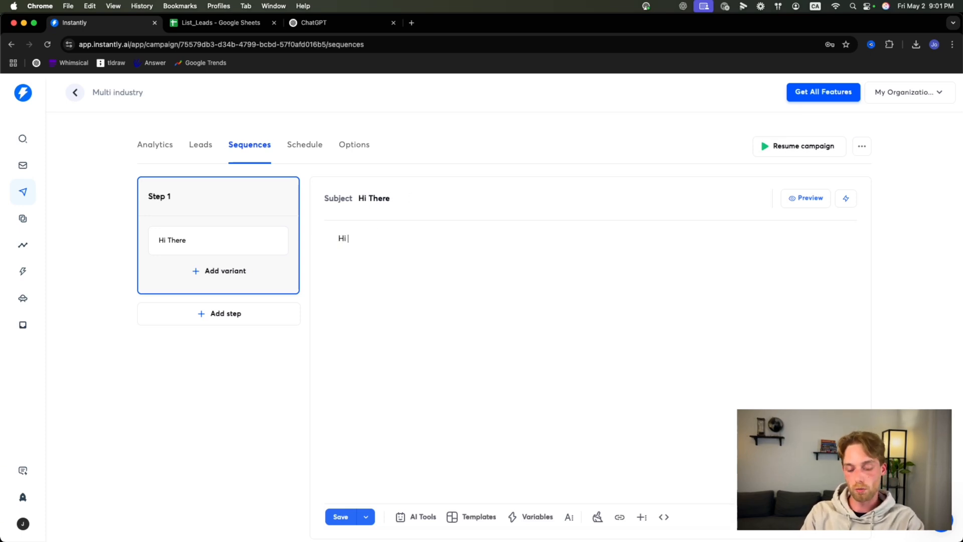
text({)
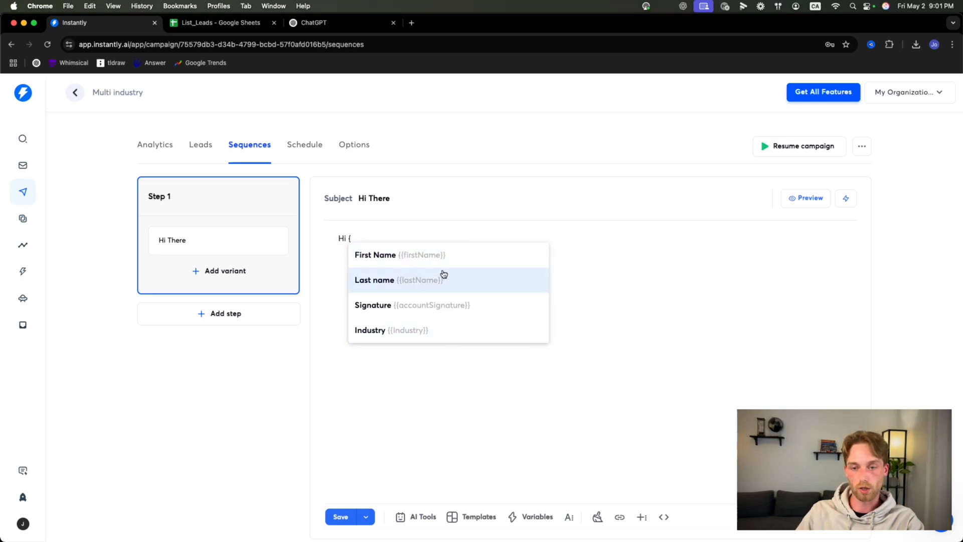
click(453, 259)
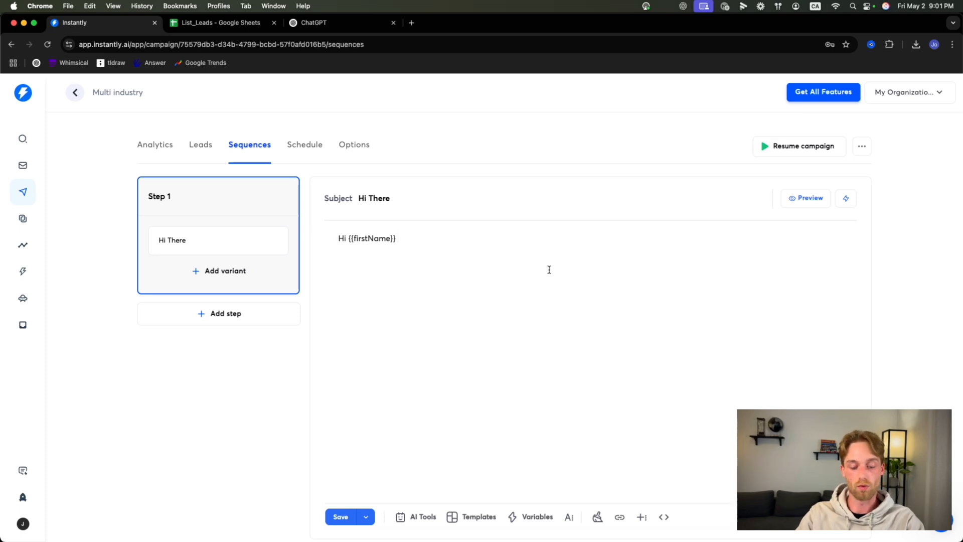
text(,)
key(Return)
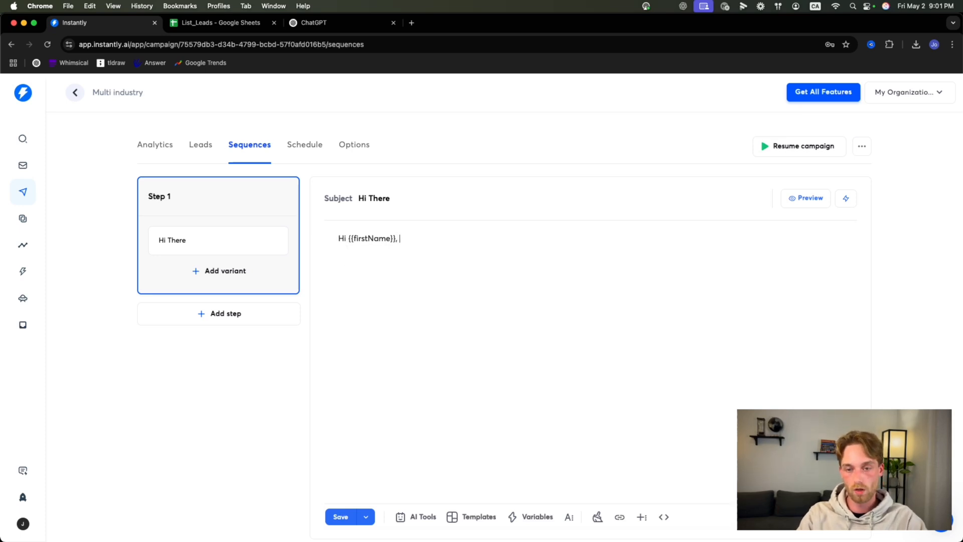
- Add the sentence "You seem like a very prominent business owner in {{Industry}}." below the greeting, inserting the Industry variable
text(You)
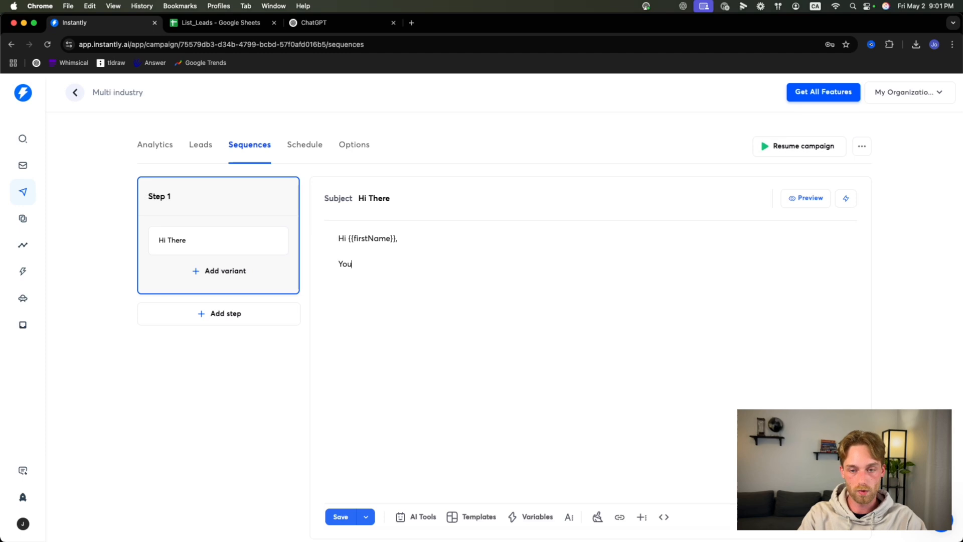
text( seem li)
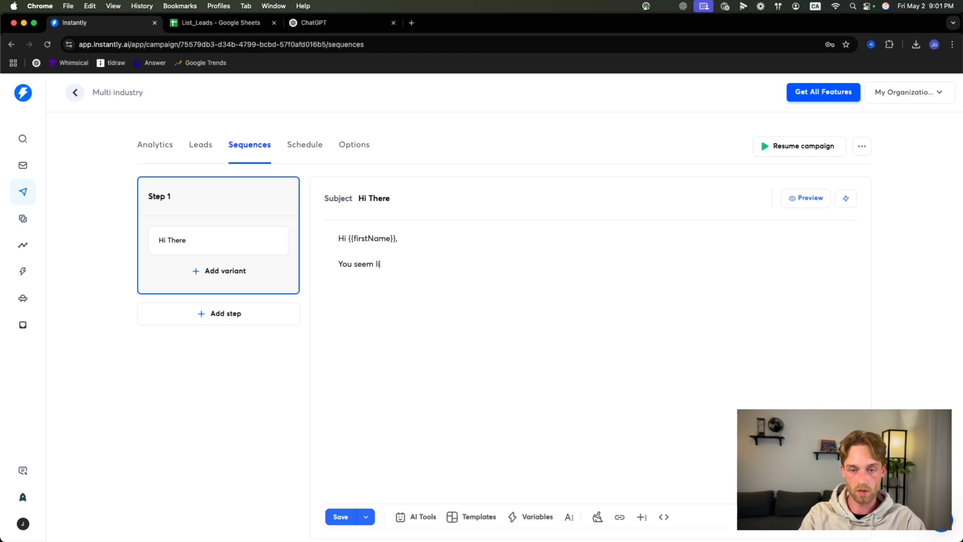
text(ke a very pro)
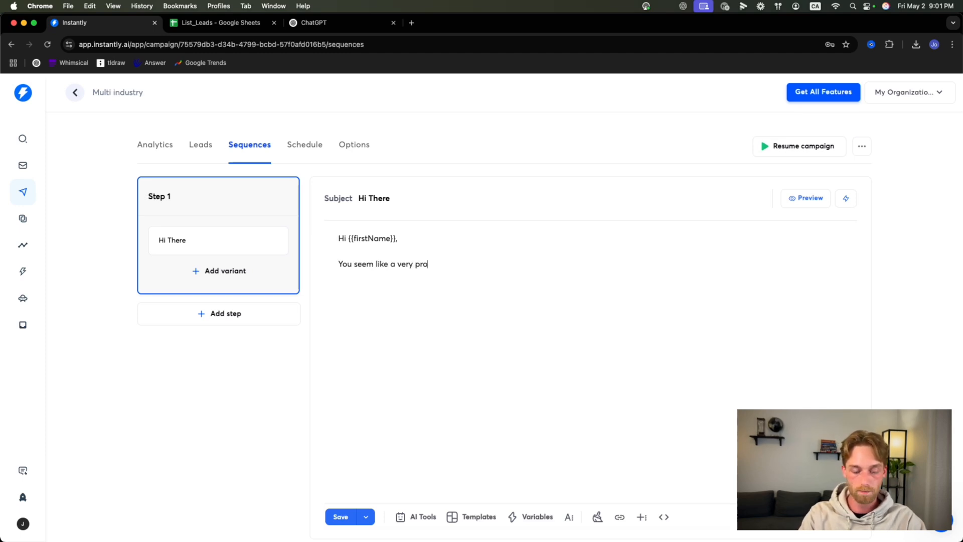
text(minent )
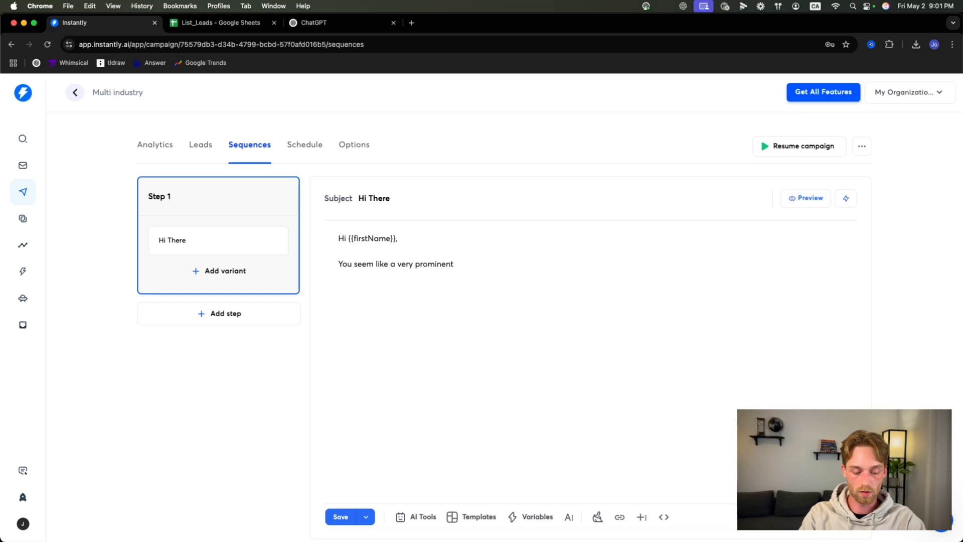
text(business own)
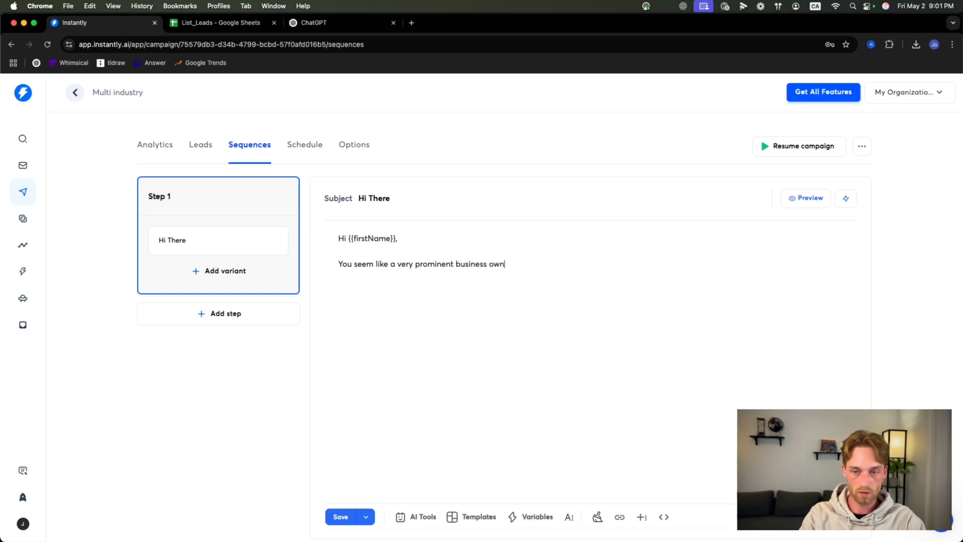
text(er in )
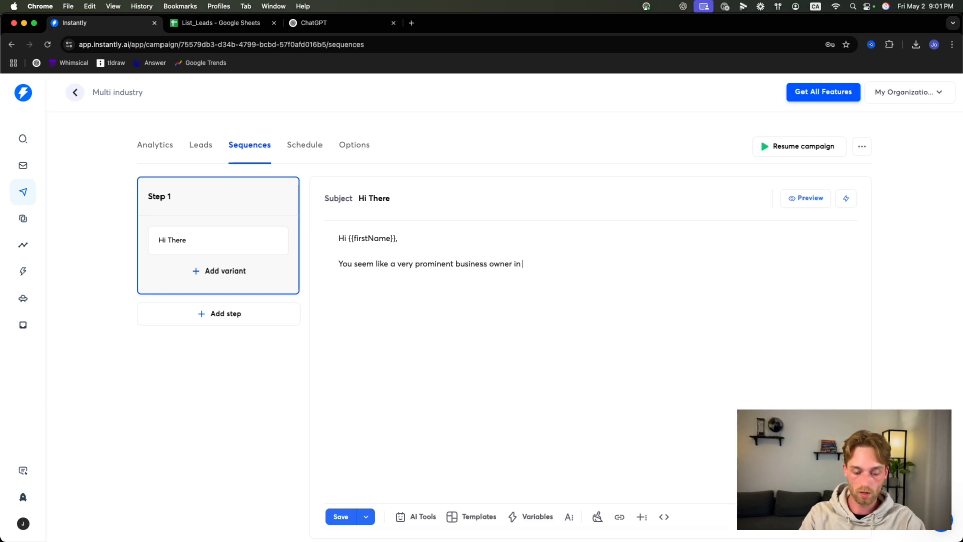
text({{in)
key(Return)
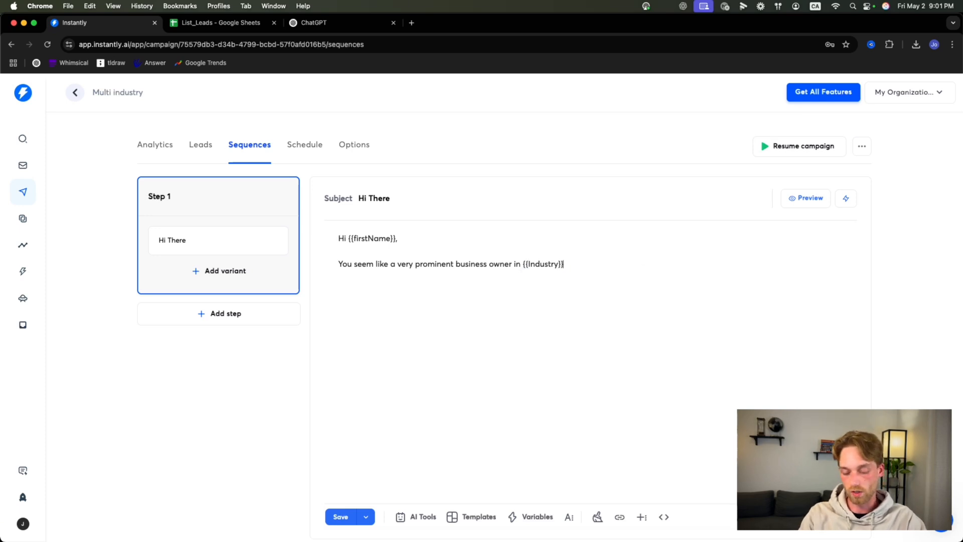
text(.)
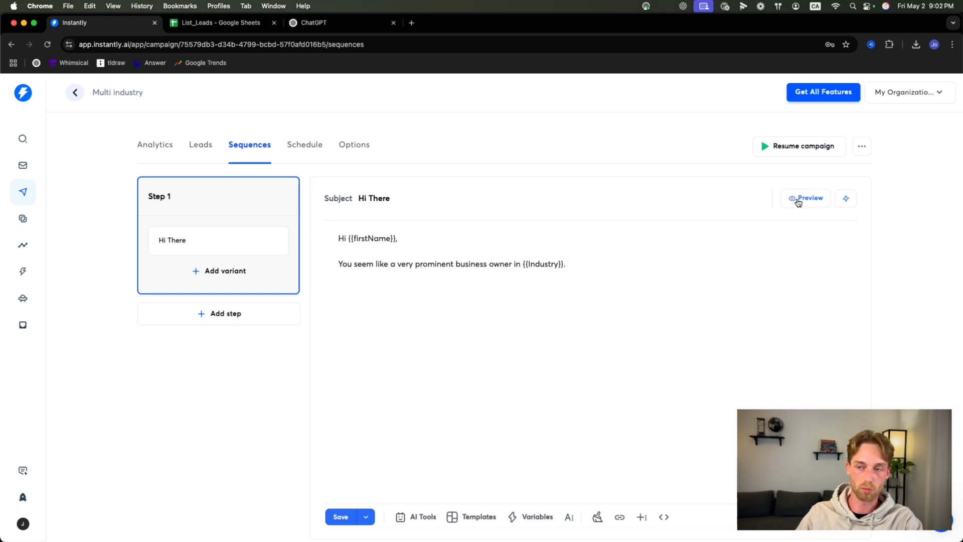
- Preview the Step 1 email with its variables filled in, read the rendered message, and close the preview
click(800, 199)
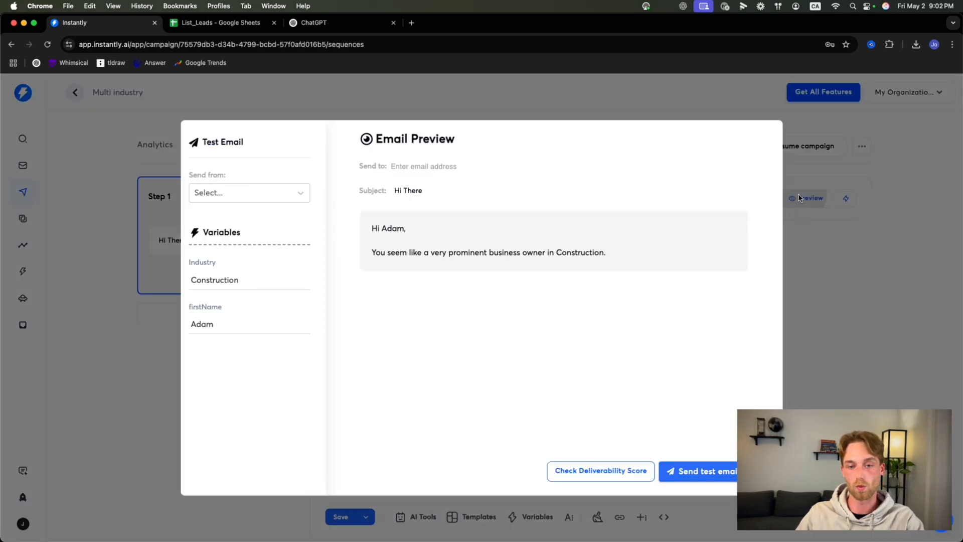
drag(371, 227, 624, 254)
click(630, 259)
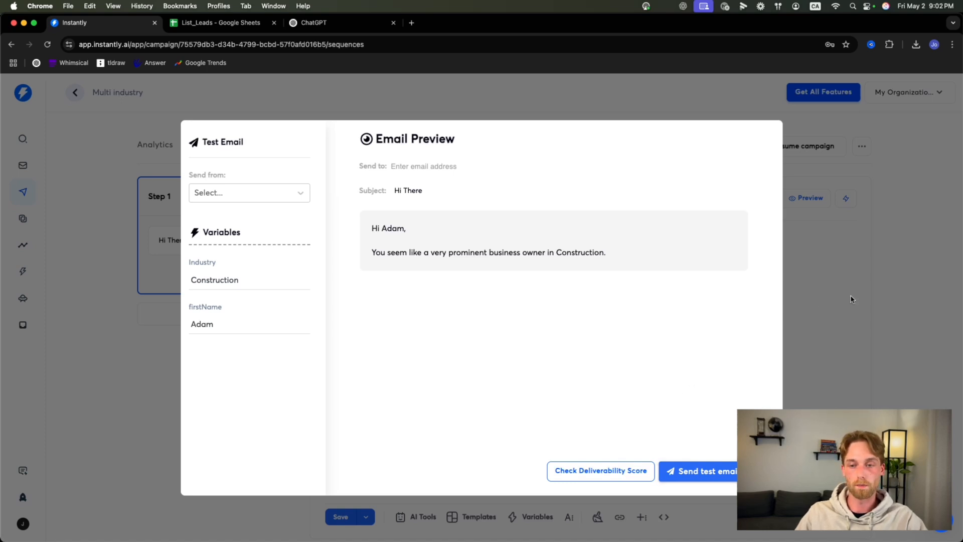
click(850, 300)
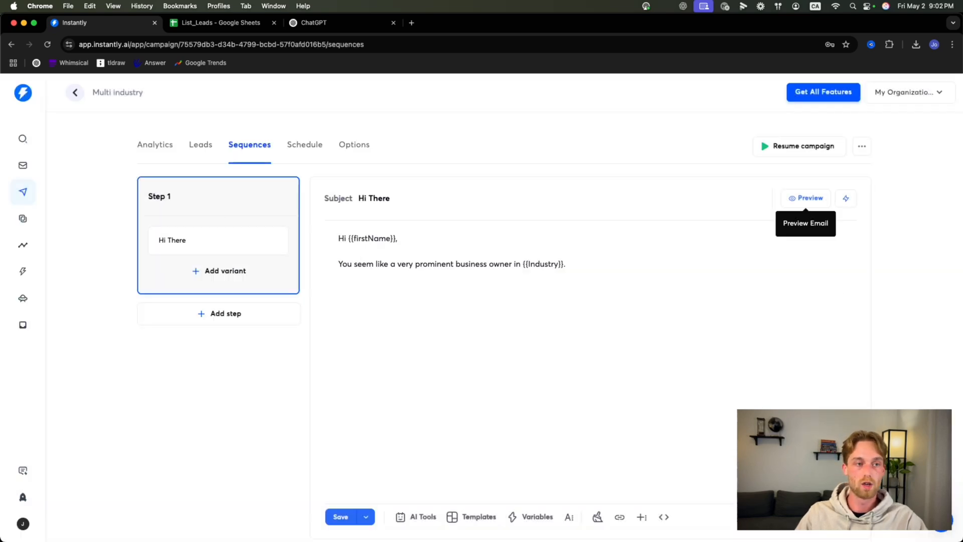